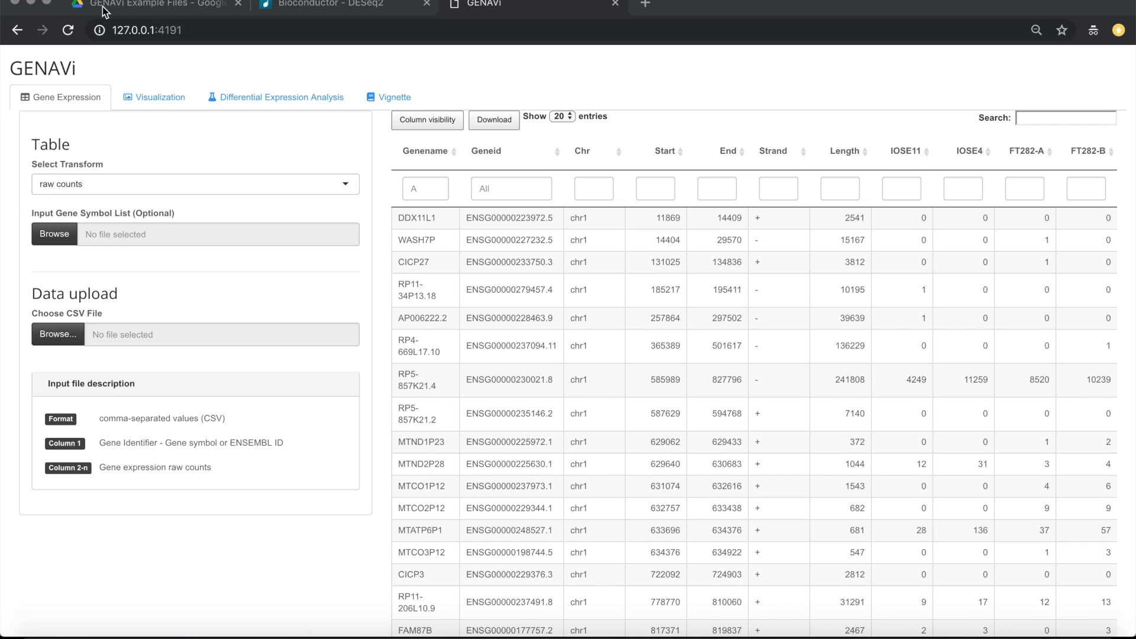
Check the GENAVi example files on Google Drive, and upload GENAVi_CCLE_OvCa_RNA_seq_count_matrix.csv as the data file in GENAVi
{"action": "left_click", "coordinate": [171, 9]}
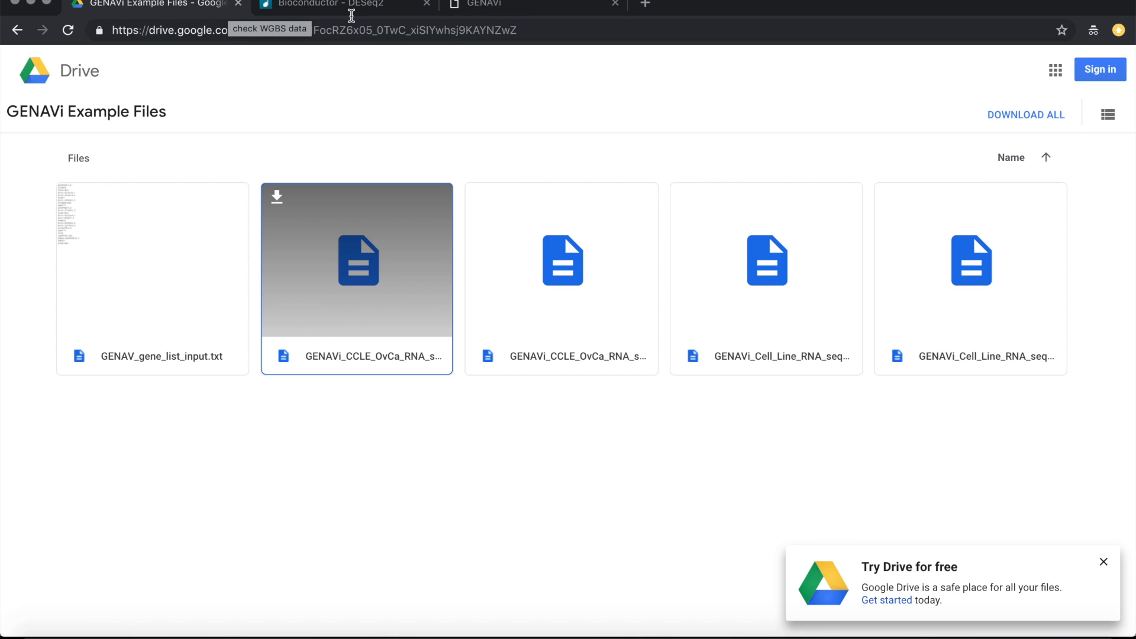
{"action": "left_click", "coordinate": [476, 7]}
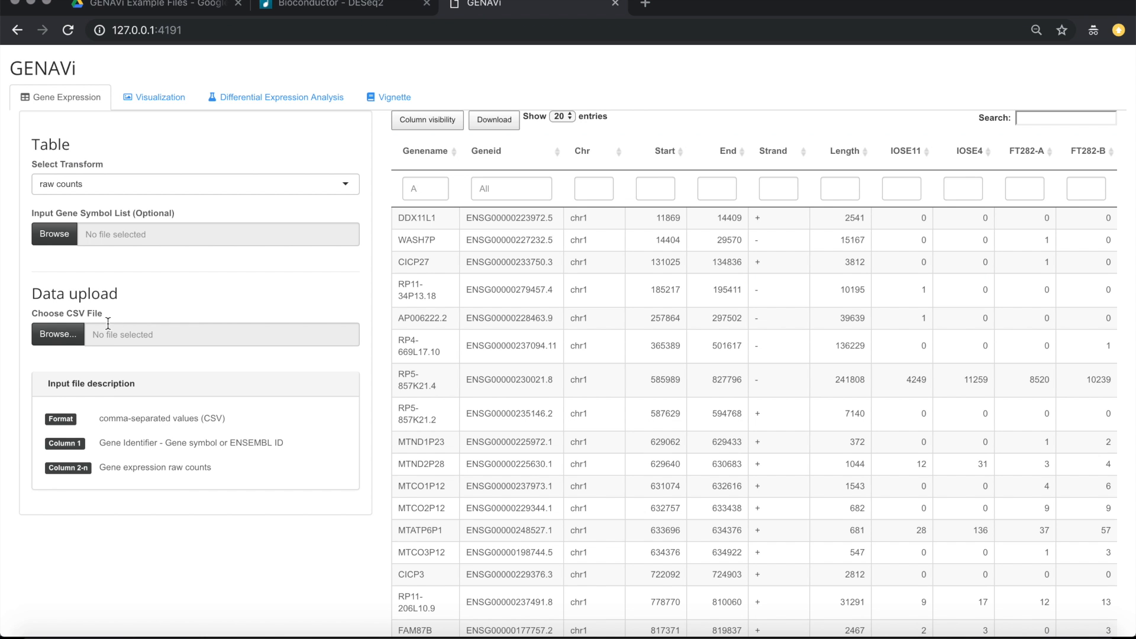
{"action": "left_click", "coordinate": [64, 336]}
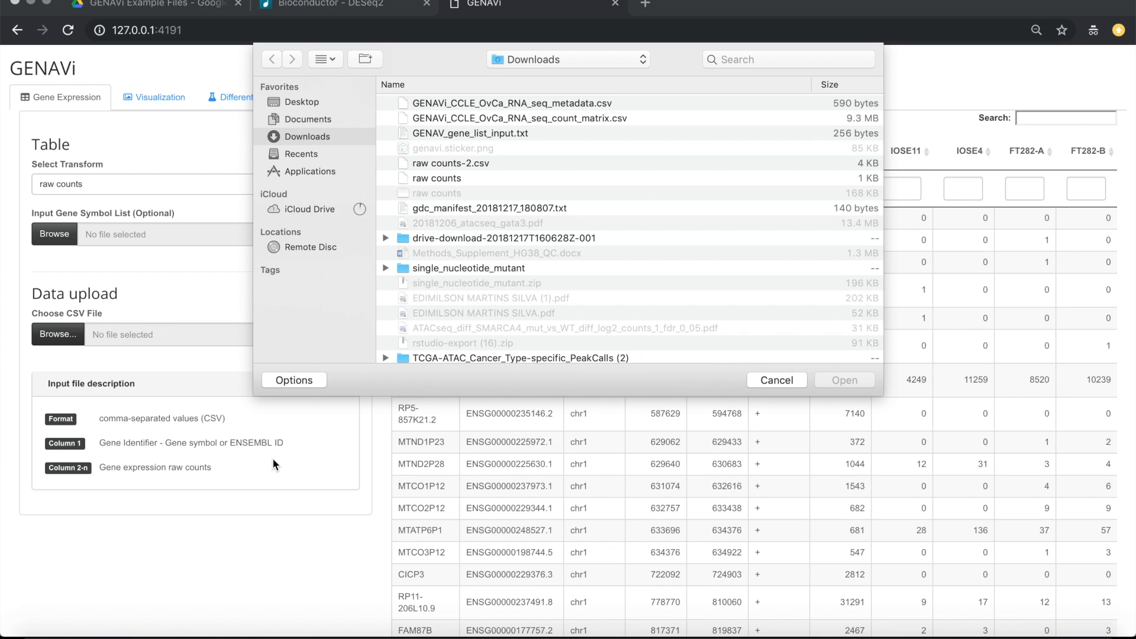
{"action": "left_click", "coordinate": [456, 118]}
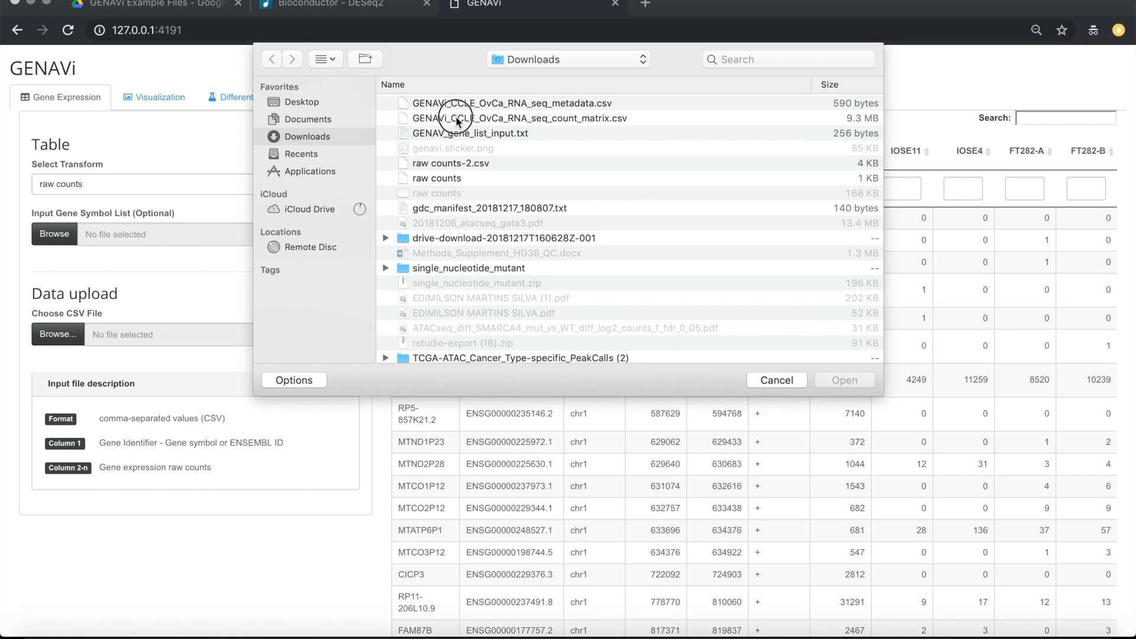
{"action": "left_click", "coordinate": [456, 117]}
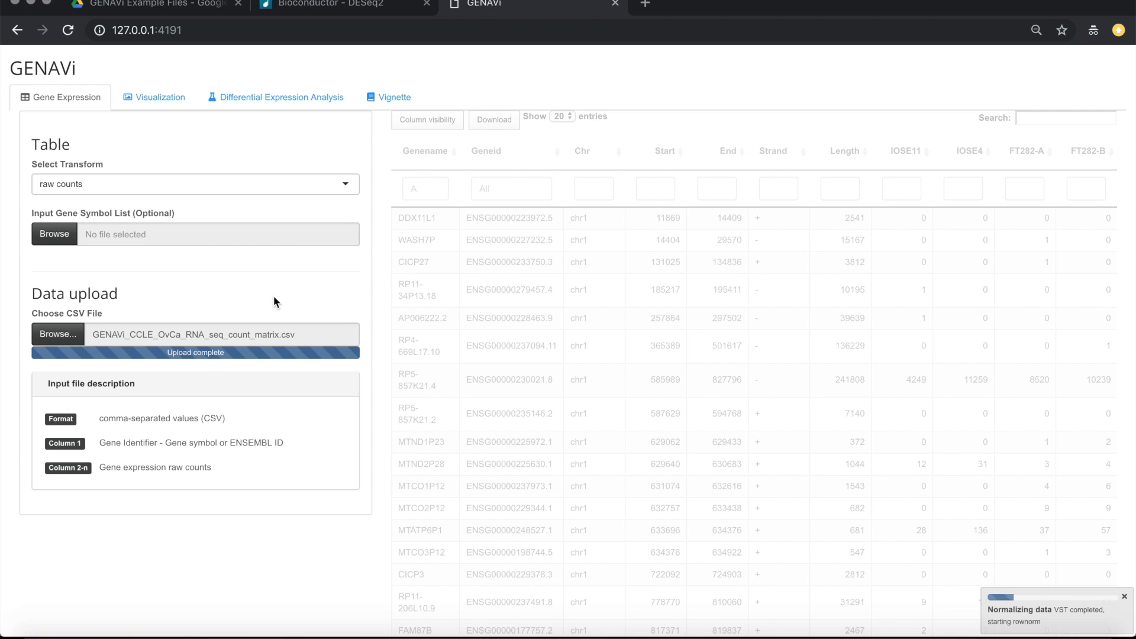
Switch to the text editor showing the count matrix CSV and highlight the Chr, Start, End, Strand and Length header names, then return to GENAVi
{"action": "key", "text": "super+Tab"}
{"action": "key", "text": "super+Tab"}
{"action": "key", "text": "super+Tab"}
{"action": "key", "text": "super+Tab"}
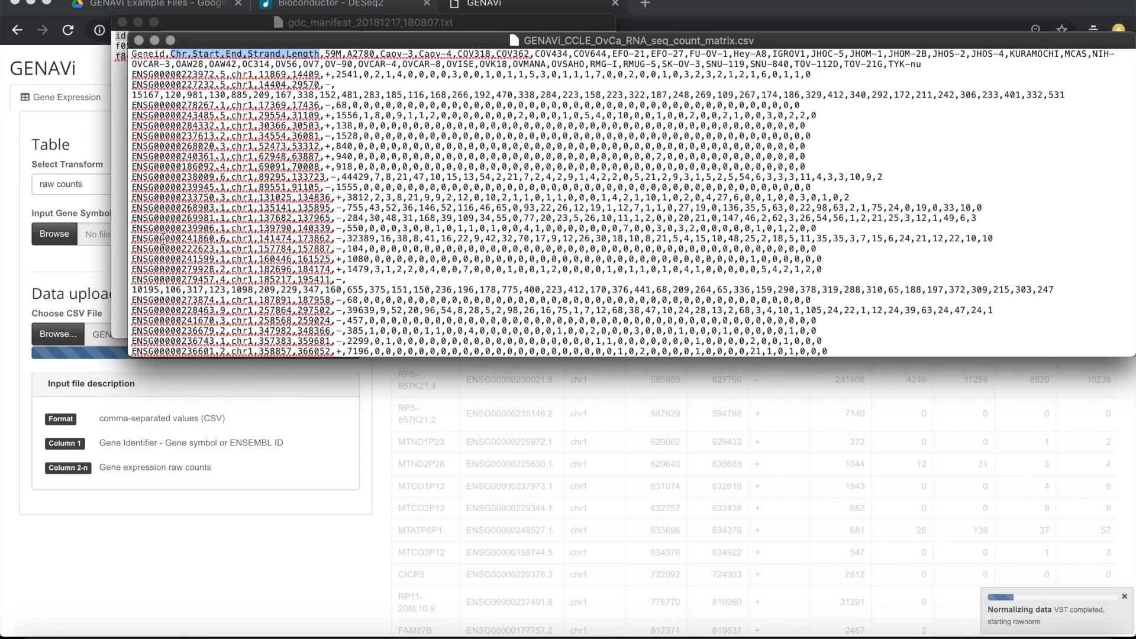
{"action": "left_click", "coordinate": [173, 53]}
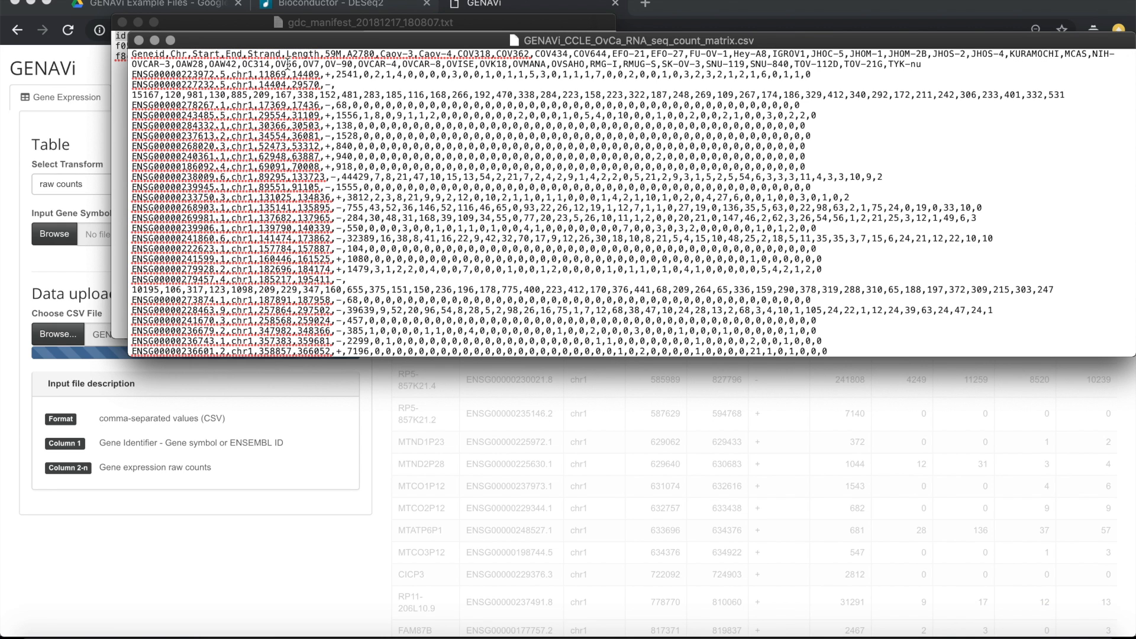
{"action": "left_click", "coordinate": [319, 56], "text": "shift"}
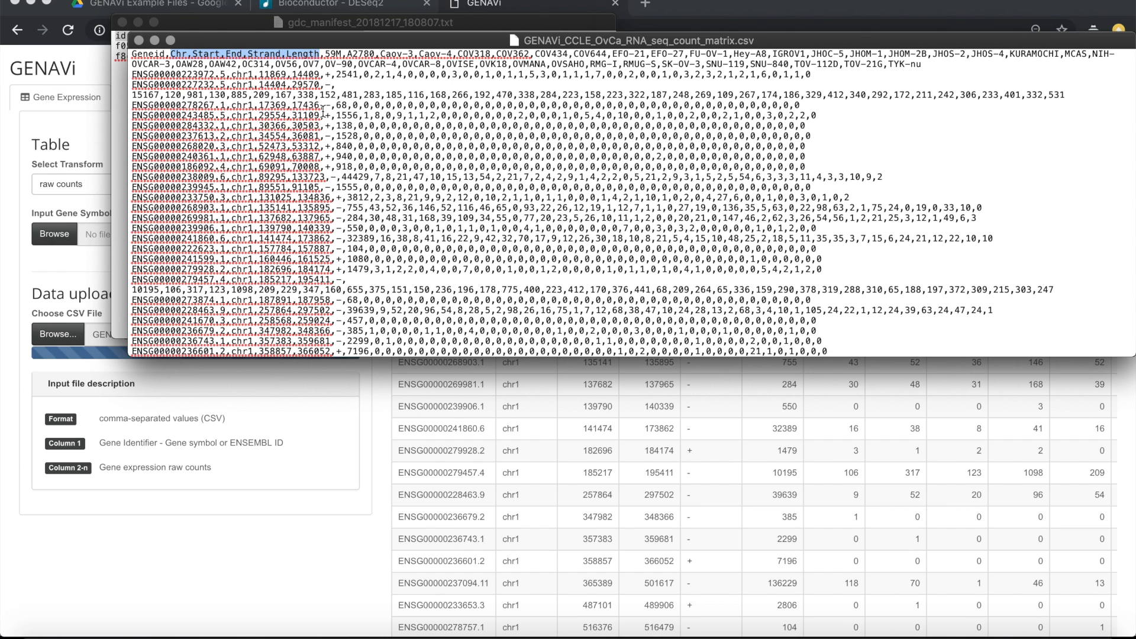
{"action": "key", "text": "super+Tab"}
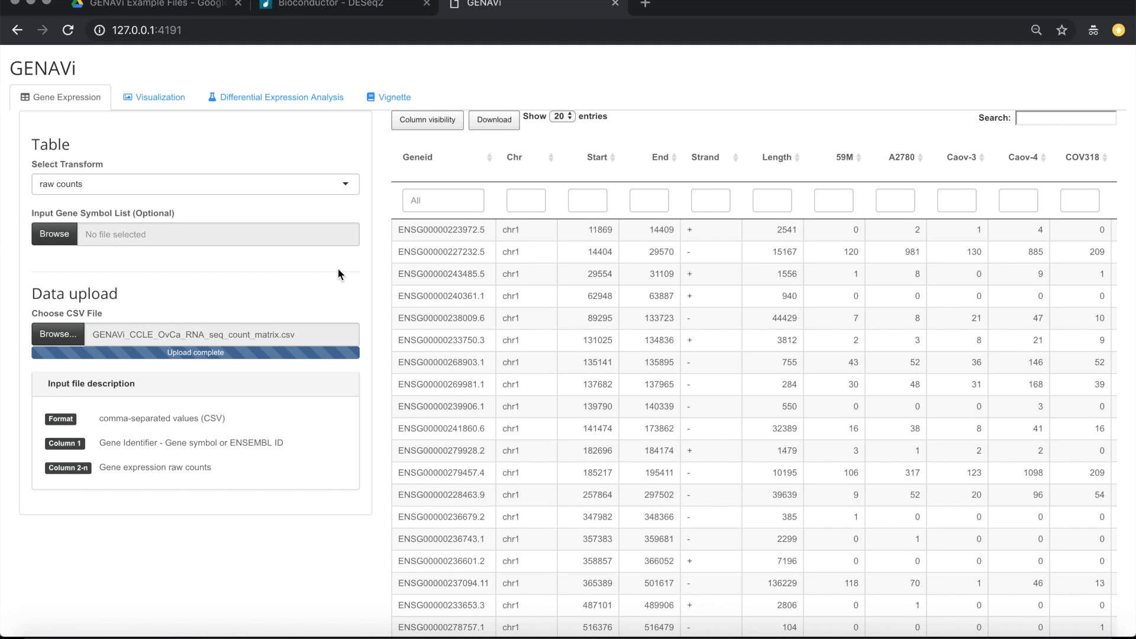
Set the expression table's transform to logCPM - log Counts per Million
{"action": "left_click", "coordinate": [348, 186]}
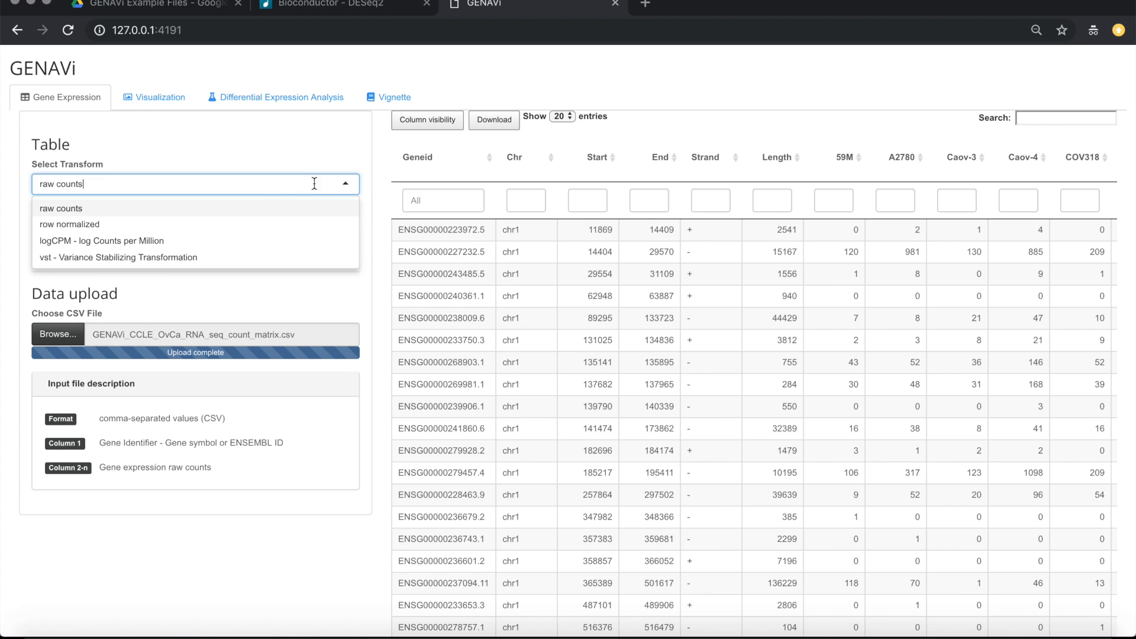
{"action": "left_click", "coordinate": [214, 248]}
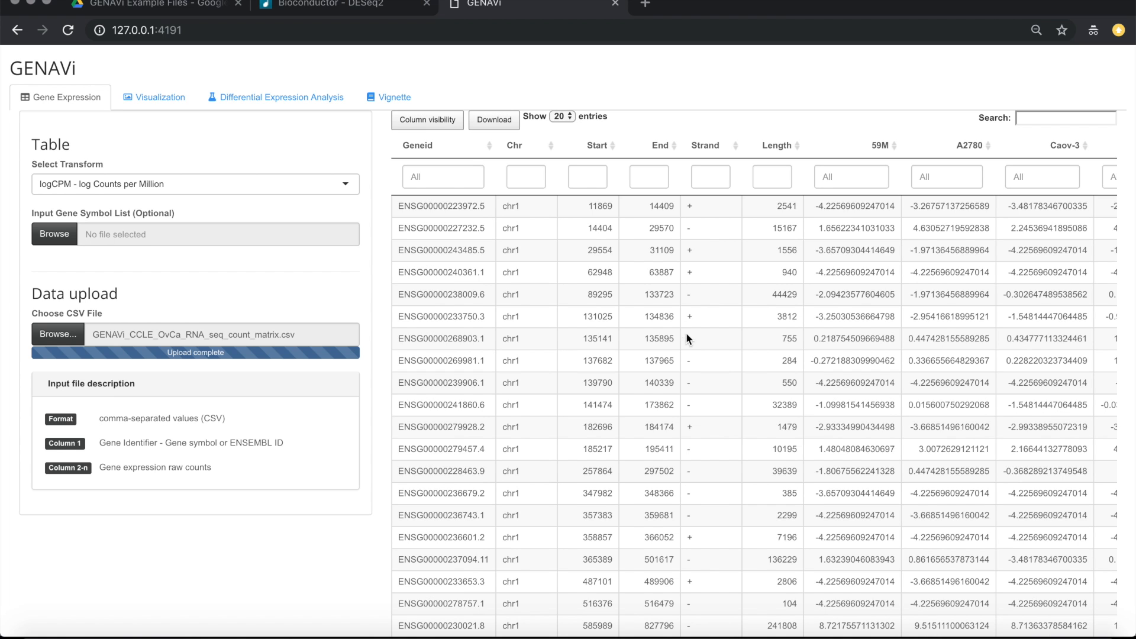
Examine the expression table's download formats, the choices for entries per page and the column visibility options without changing any
{"action": "left_click", "coordinate": [497, 120]}
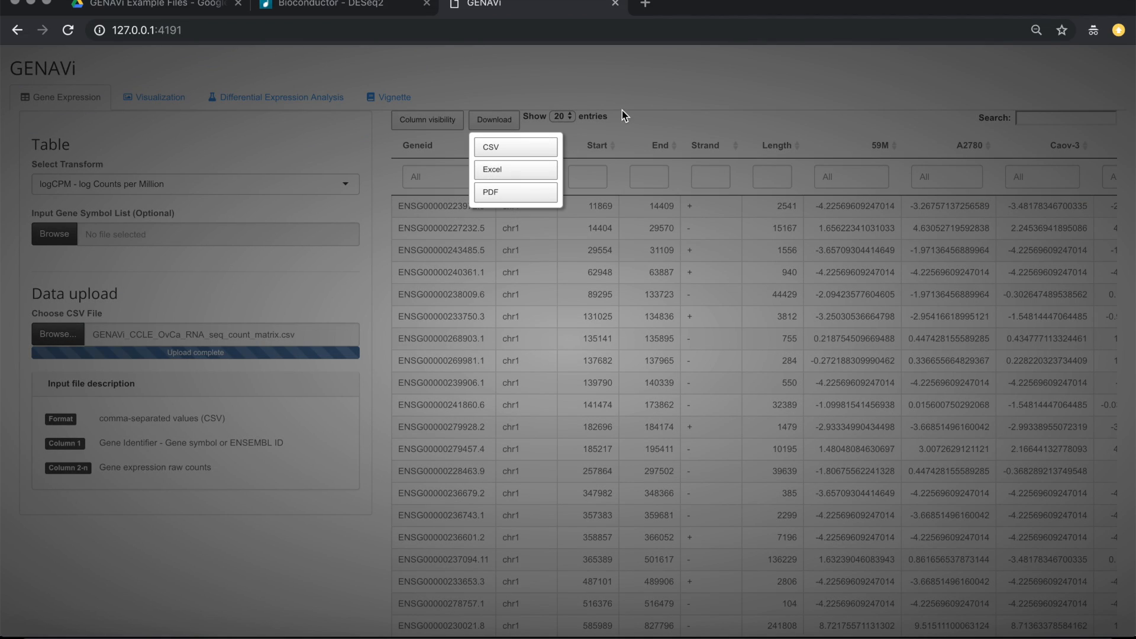
{"action": "left_click", "coordinate": [642, 101]}
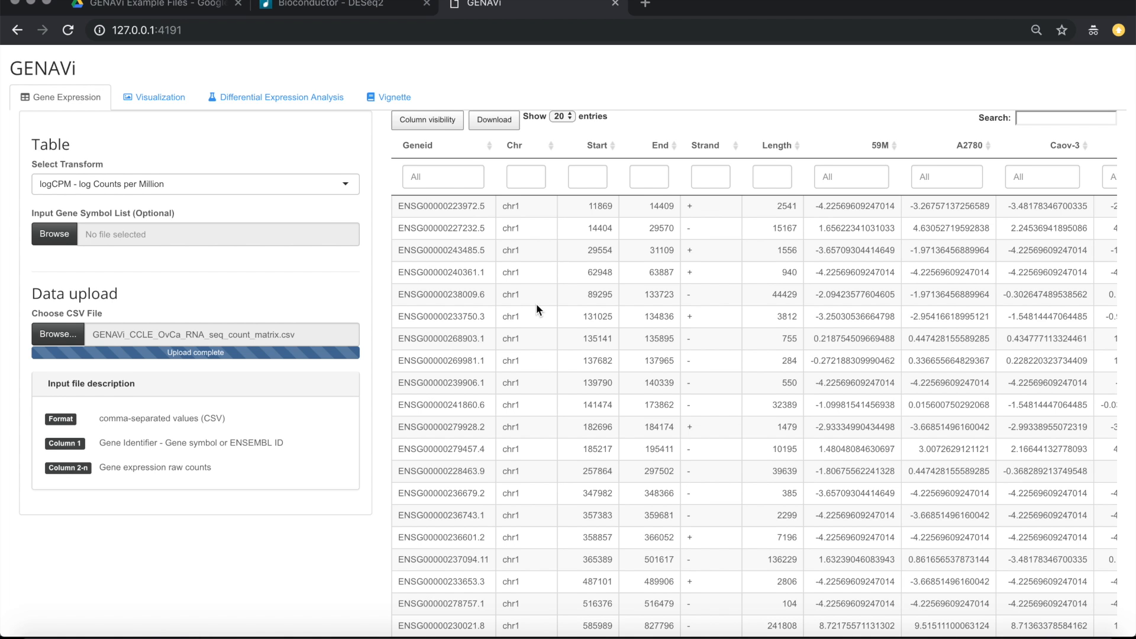
{"action": "scroll", "coordinate": [536, 304], "scroll_direction": "down", "scroll_amount": 1}
{"action": "scroll", "coordinate": [539, 284], "scroll_direction": "up", "scroll_amount": 1}
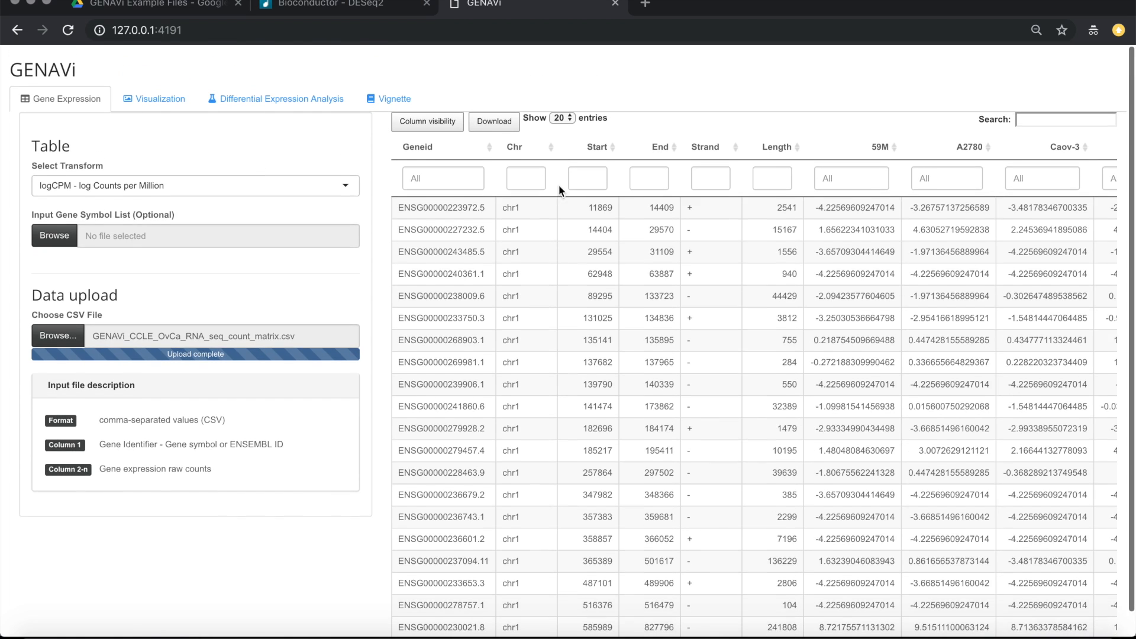
{"action": "left_click", "coordinate": [571, 117]}
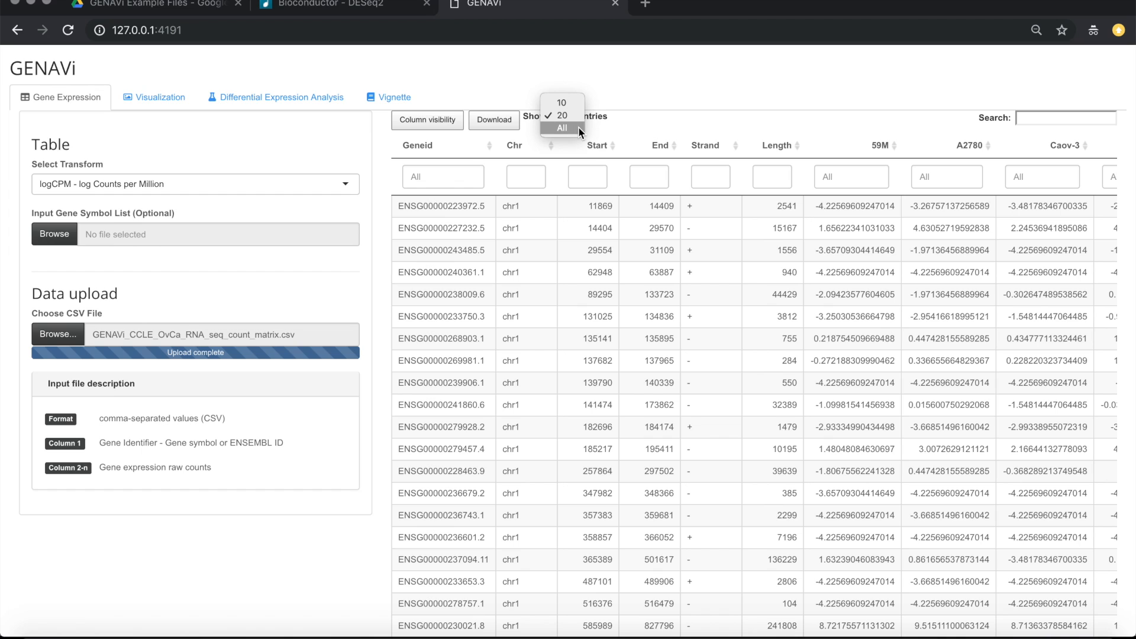
{"action": "left_click", "coordinate": [680, 87]}
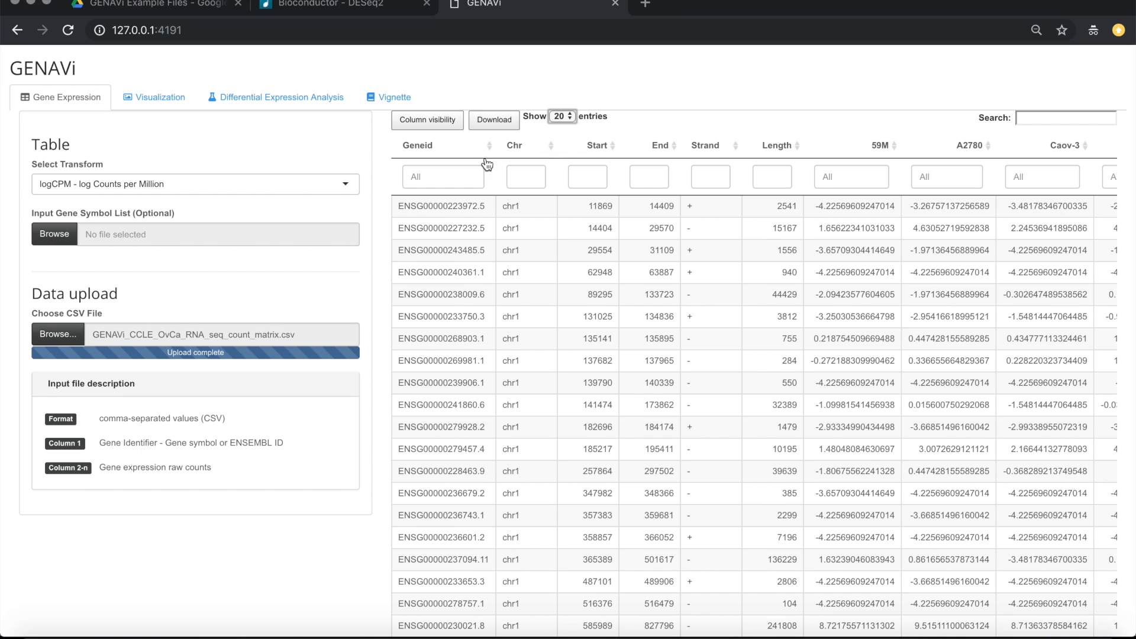
{"action": "left_click", "coordinate": [445, 122]}
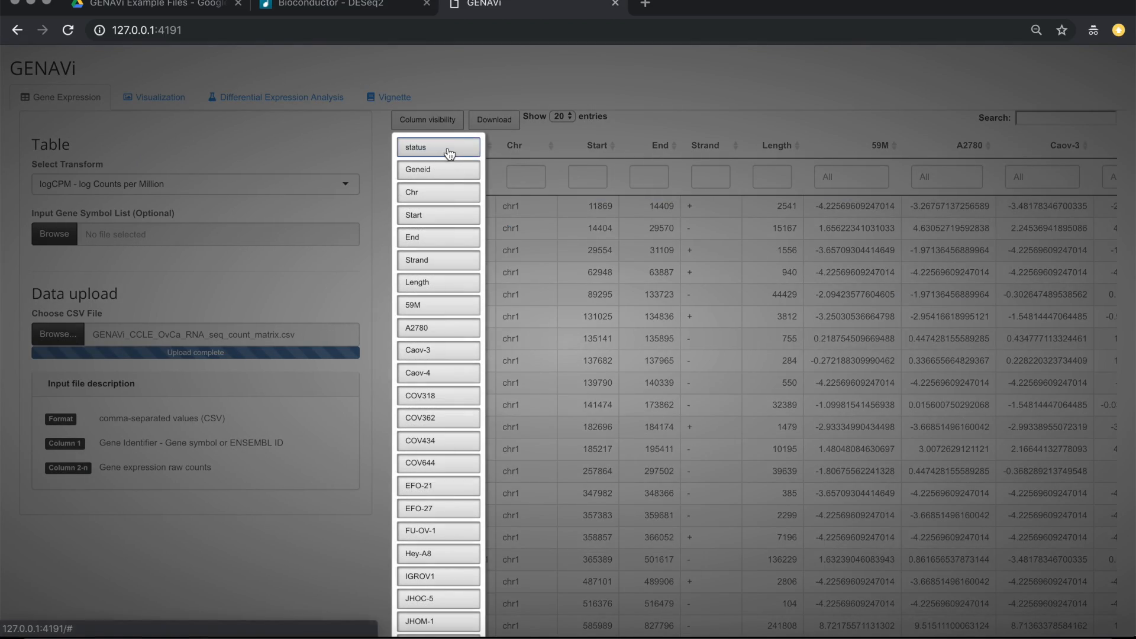
{"action": "left_click", "coordinate": [697, 73]}
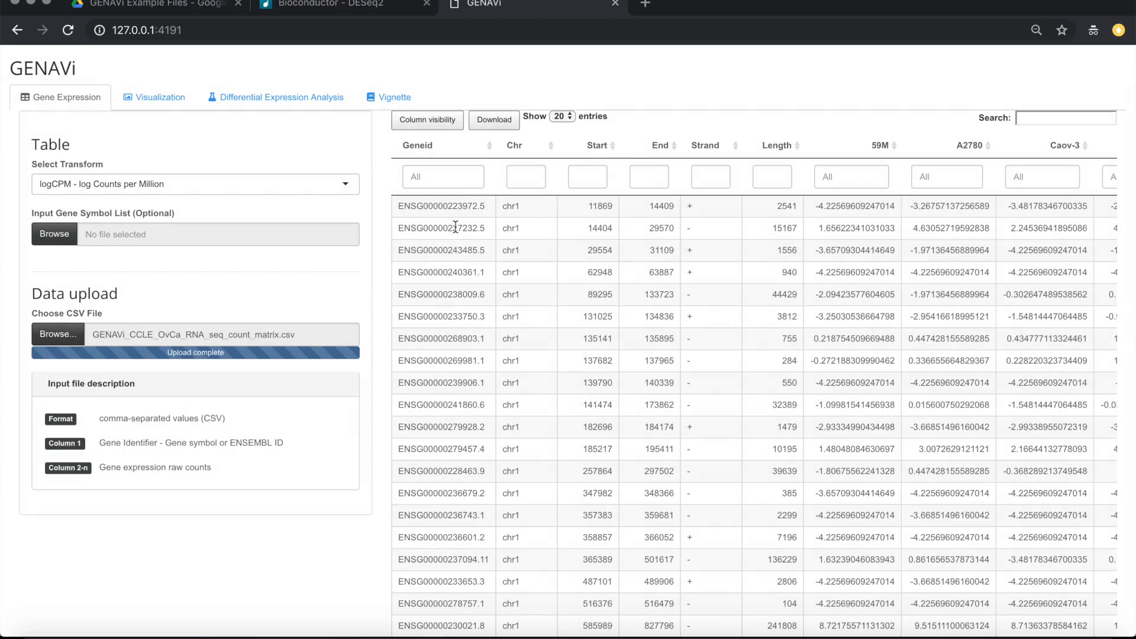
Select the genes ENSG00000243485.5, ENSG00000240361.1 and ENSG00000268903.1 in the expression table
{"action": "left_click", "coordinate": [430, 248]}
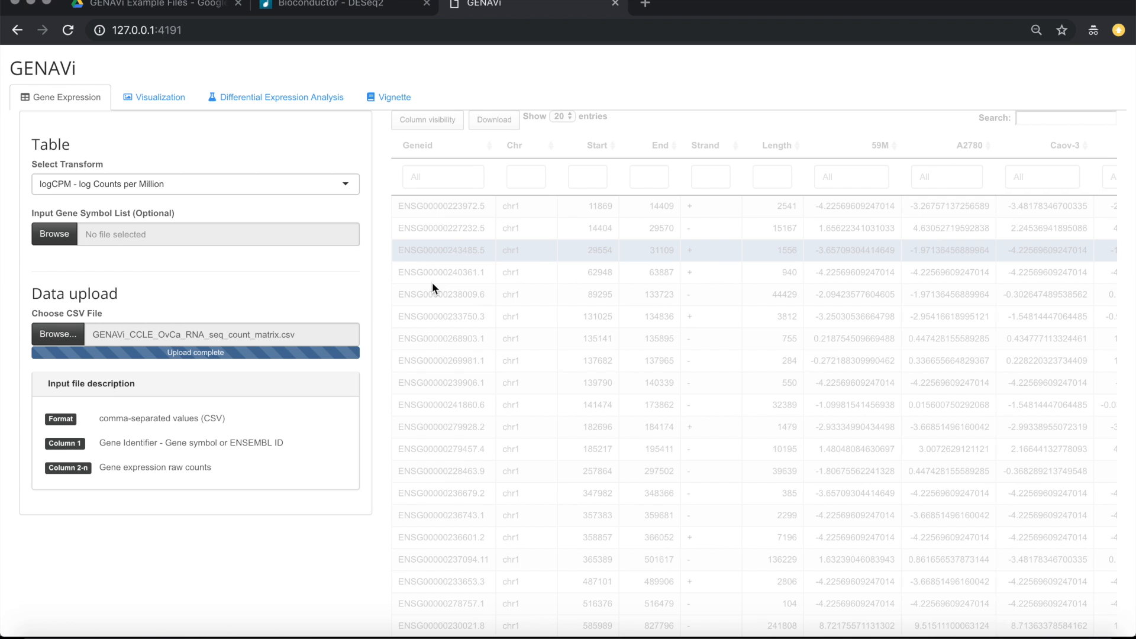
{"action": "left_click", "coordinate": [446, 278]}
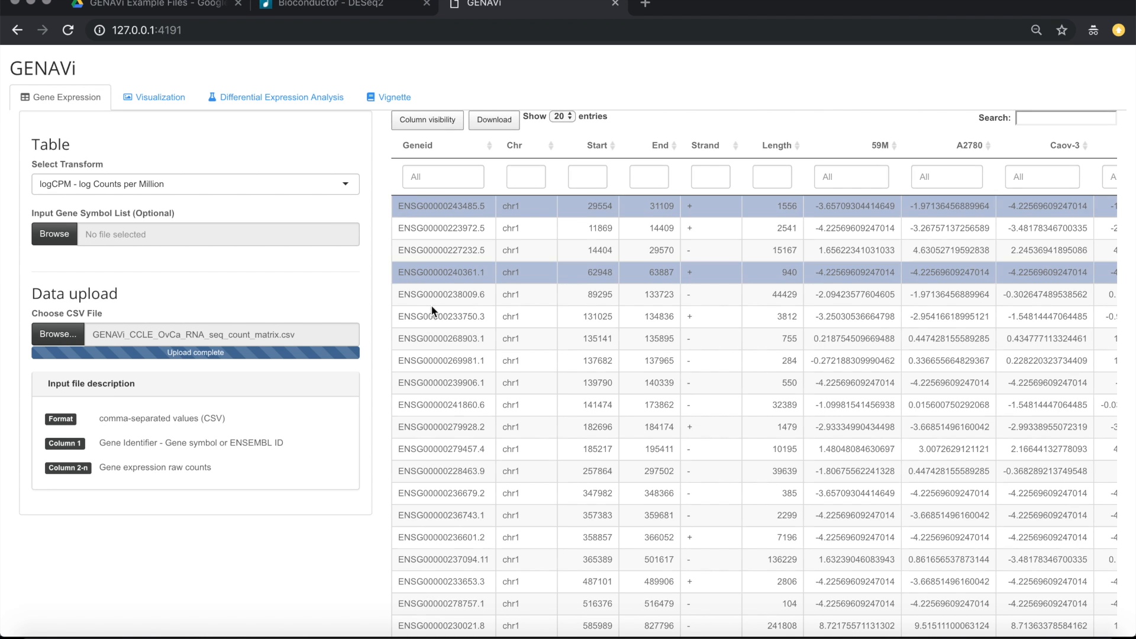
{"action": "left_click", "coordinate": [435, 336]}
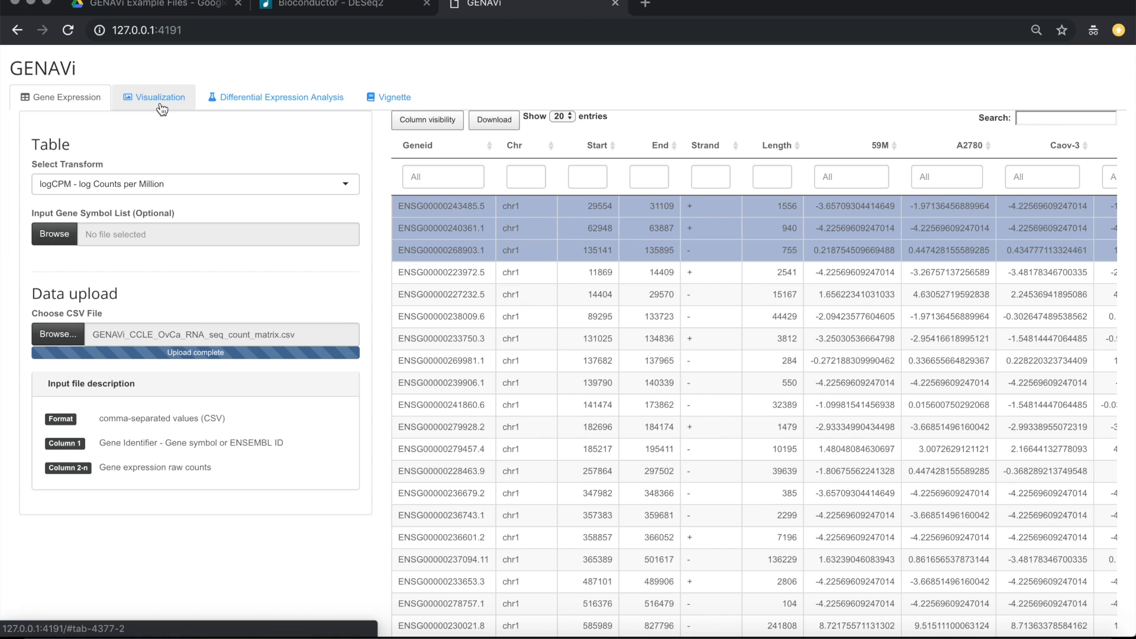
View the expression heatmap of the selected genes and the sample correlation heatmap among the clustering plots
{"action": "left_click", "coordinate": [161, 108]}
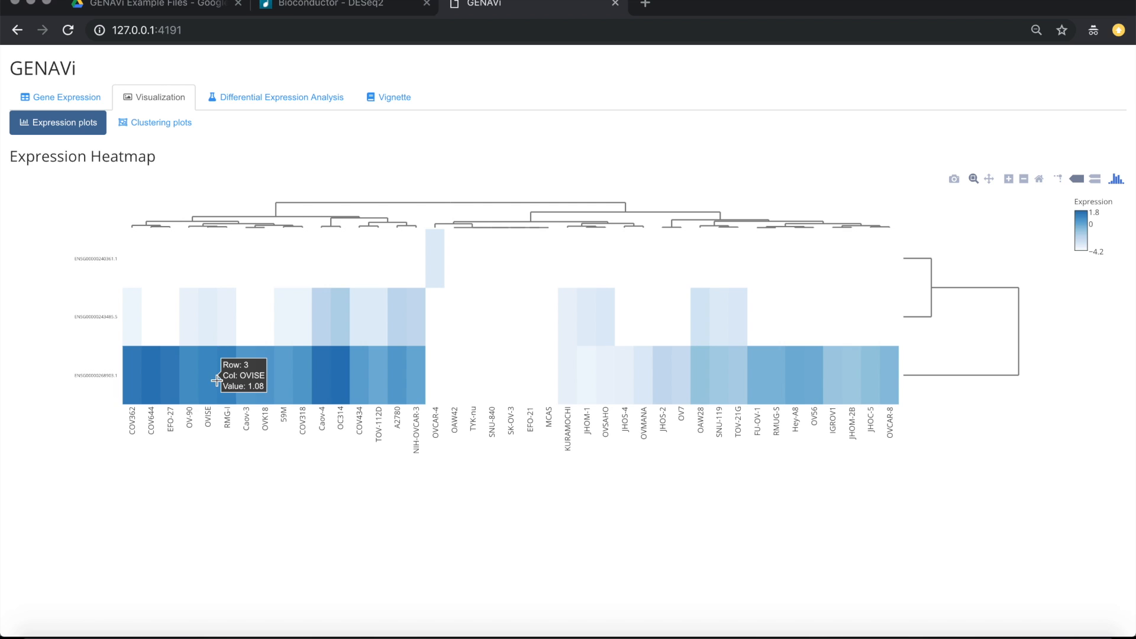
{"action": "left_click", "coordinate": [153, 126]}
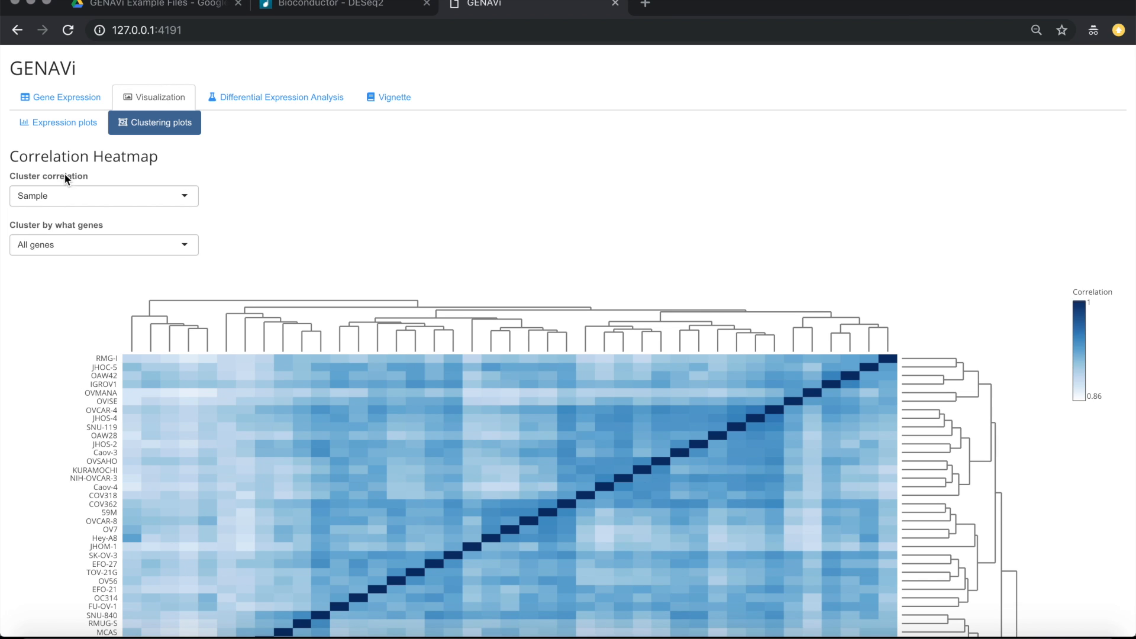
{"action": "scroll", "coordinate": [23, 331], "scroll_direction": "down", "scroll_amount": 3}
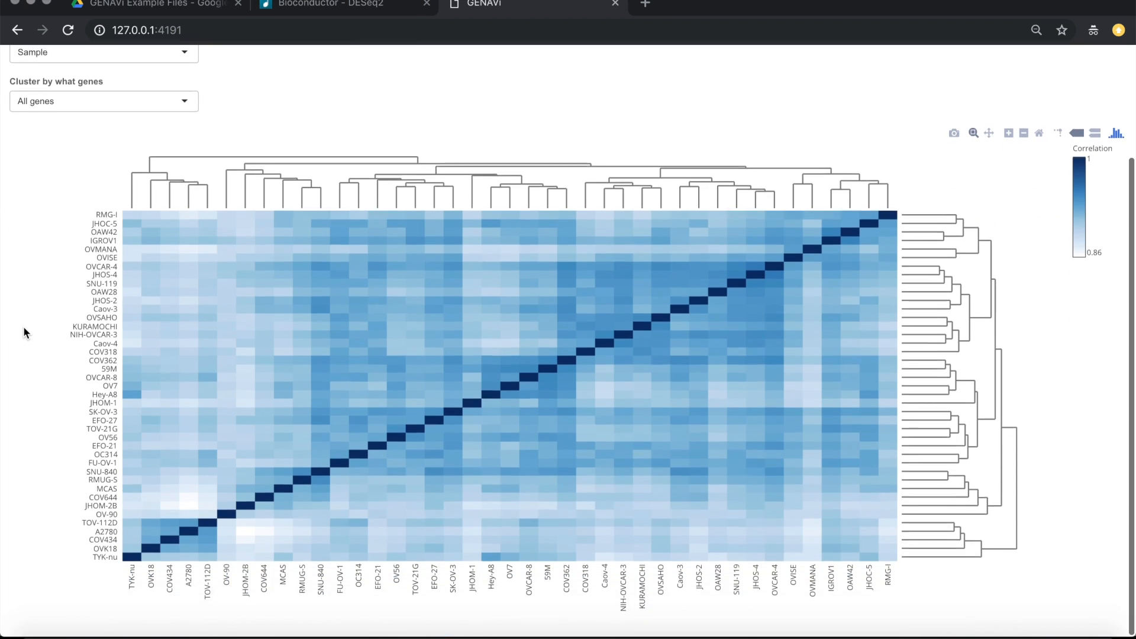
Set the correlation heatmap to cluster by Selected genes and highlight the cause given in the error message
{"action": "scroll", "coordinate": [59, 373], "scroll_direction": "up", "scroll_amount": 3}
{"action": "left_click", "coordinate": [79, 231]}
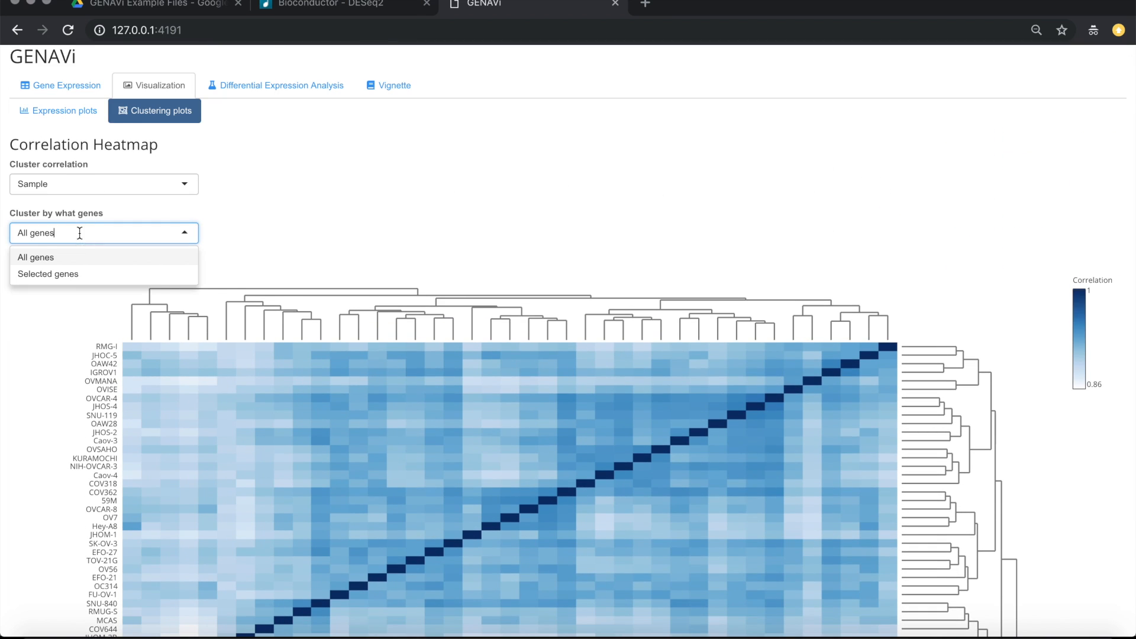
{"action": "left_click", "coordinate": [76, 274]}
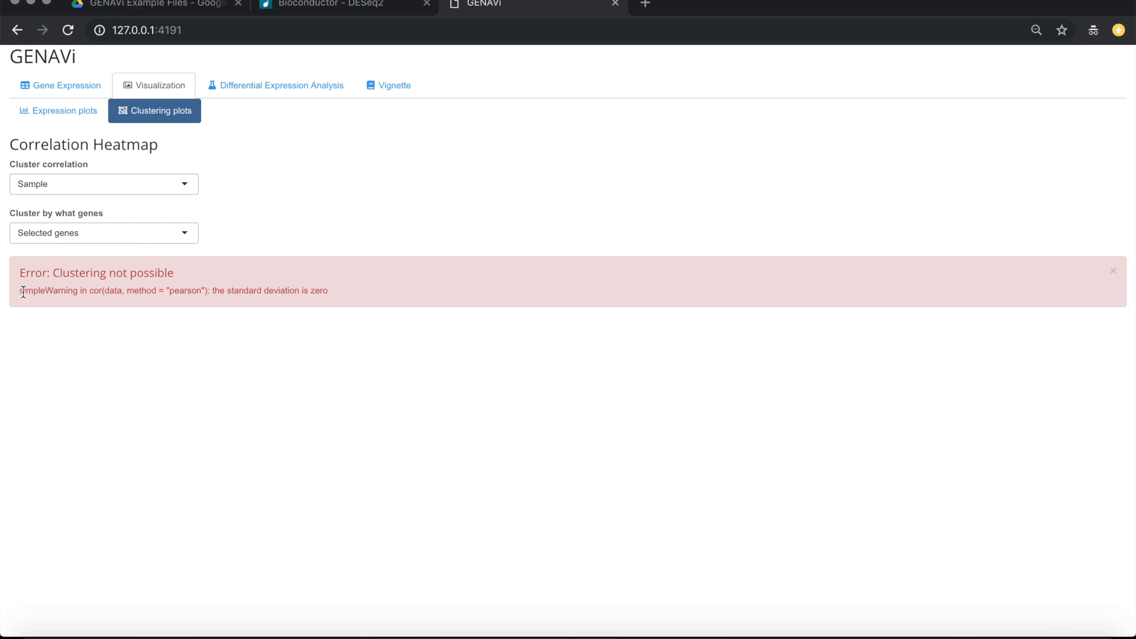
{"action": "left_click_drag", "start_coordinate": [324, 288], "coordinate": [212, 290]}
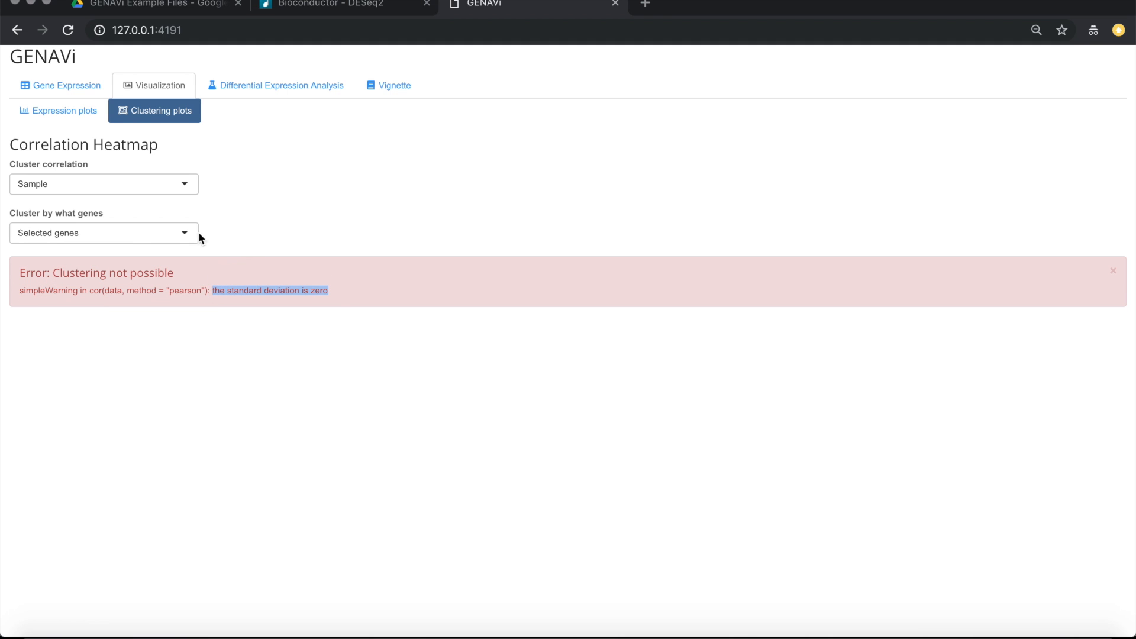
Add the genes ENSG00000239906.1, ENSG00000241860.6 and ENSG00000279457.4 to the selection in the expression table
{"action": "left_click", "coordinate": [71, 86]}
{"action": "left_click", "coordinate": [460, 372]}
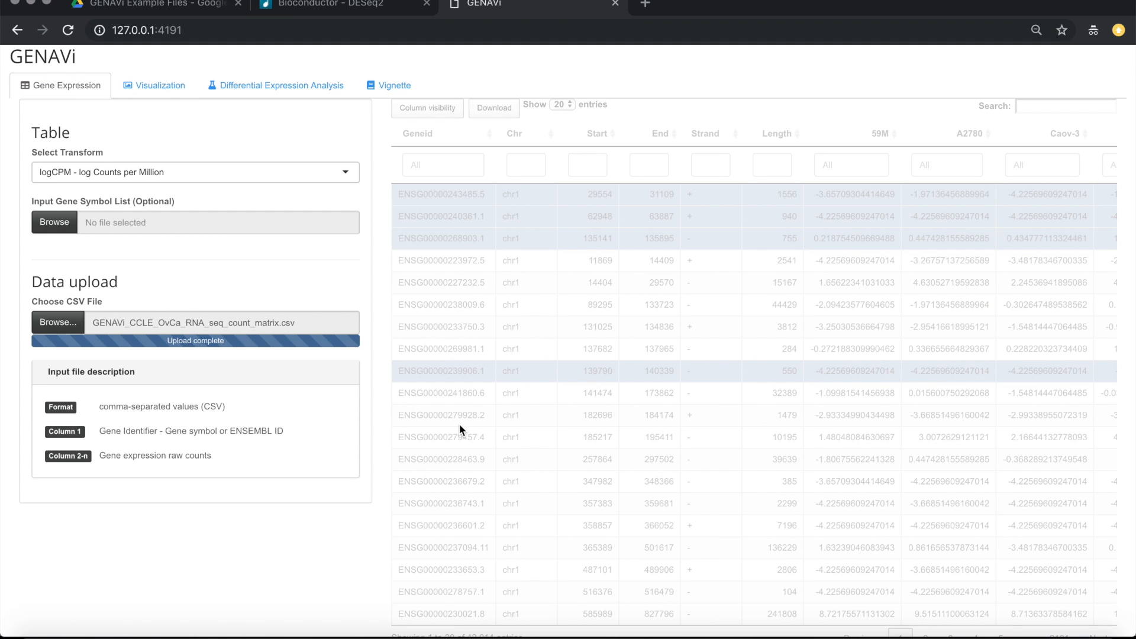
{"action": "scroll", "coordinate": [459, 423], "scroll_direction": "down", "scroll_amount": 1}
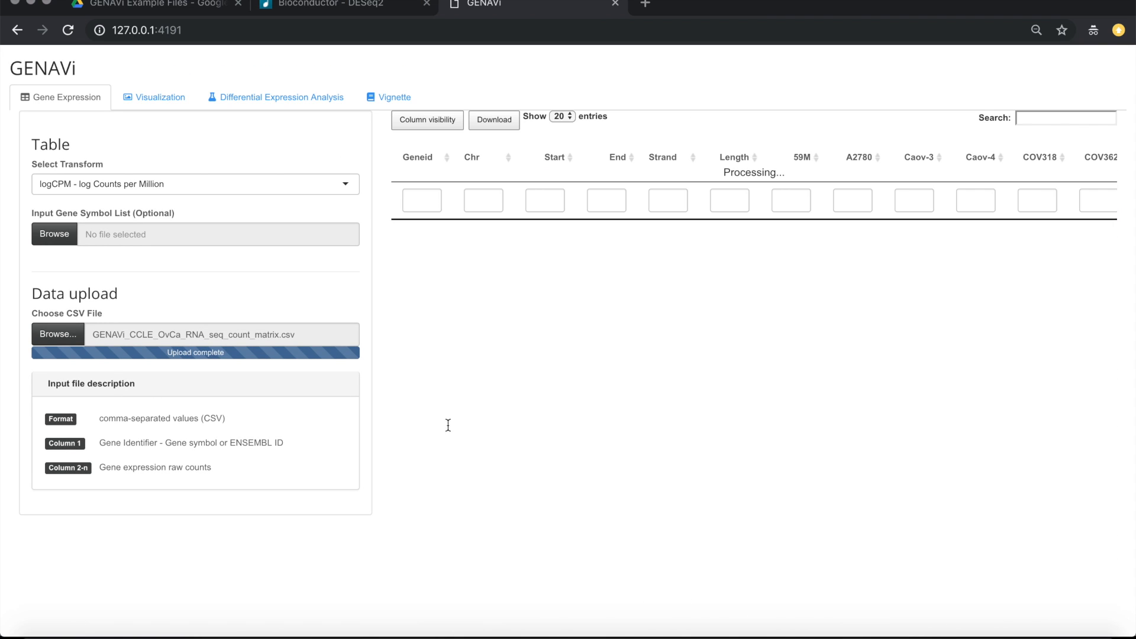
{"action": "left_click", "coordinate": [454, 404]}
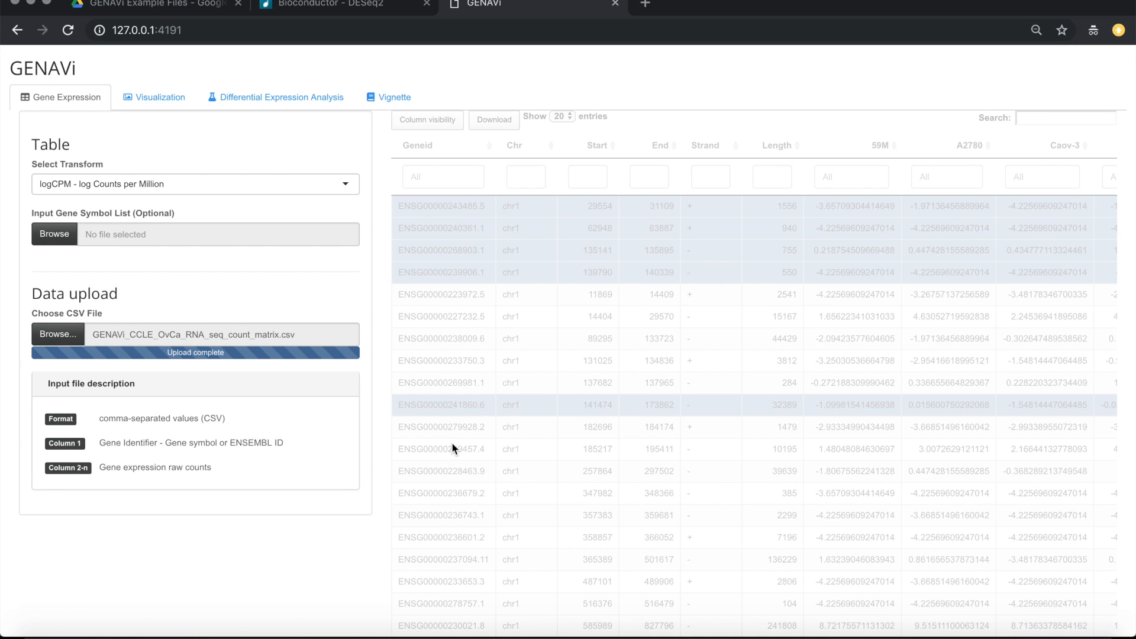
{"action": "left_click", "coordinate": [461, 448]}
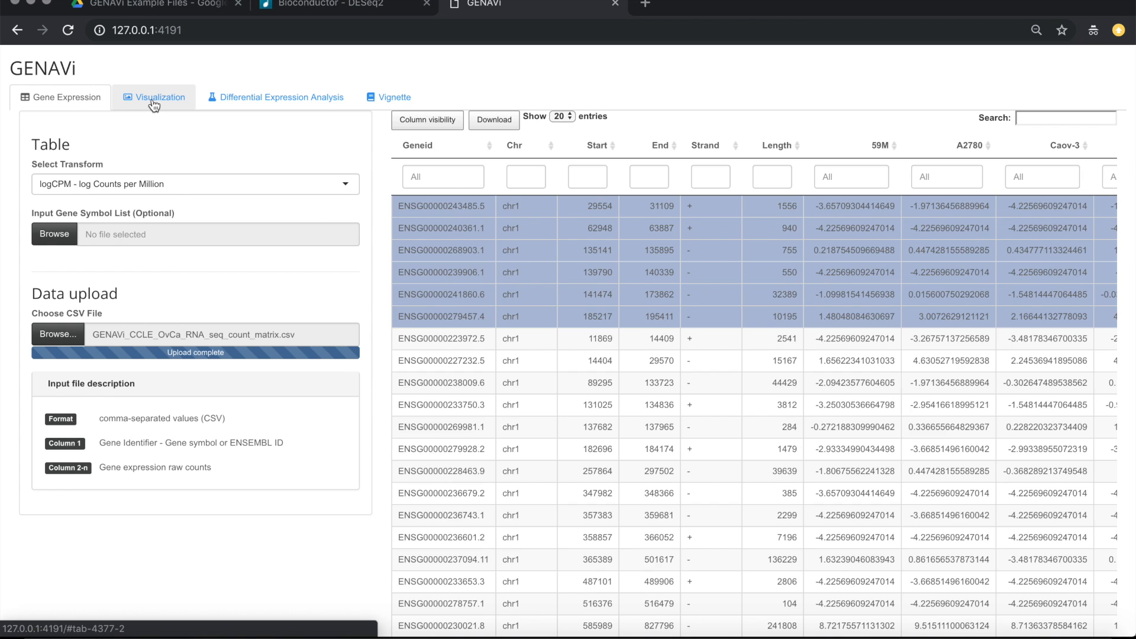
Review the sample correlation heatmap for the enlarged gene selection and set the cluster correlation to Genes
{"action": "left_click", "coordinate": [153, 101]}
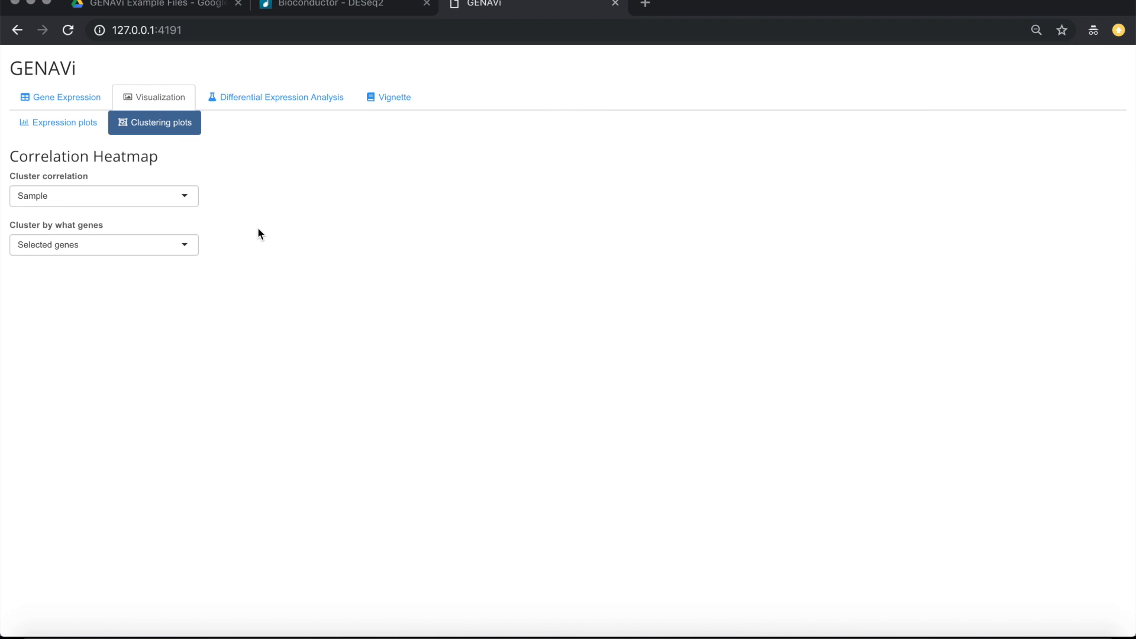
{"action": "scroll", "coordinate": [75, 330], "scroll_direction": "down", "scroll_amount": 3}
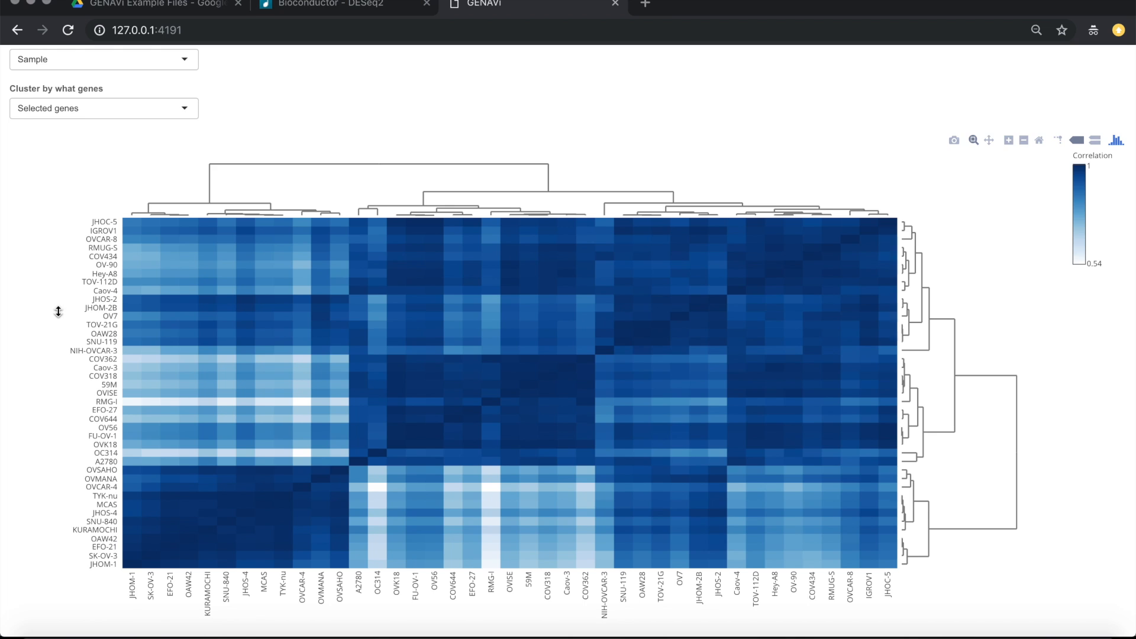
{"action": "scroll", "coordinate": [58, 311], "scroll_direction": "up", "scroll_amount": 3}
{"action": "left_click", "coordinate": [93, 196]}
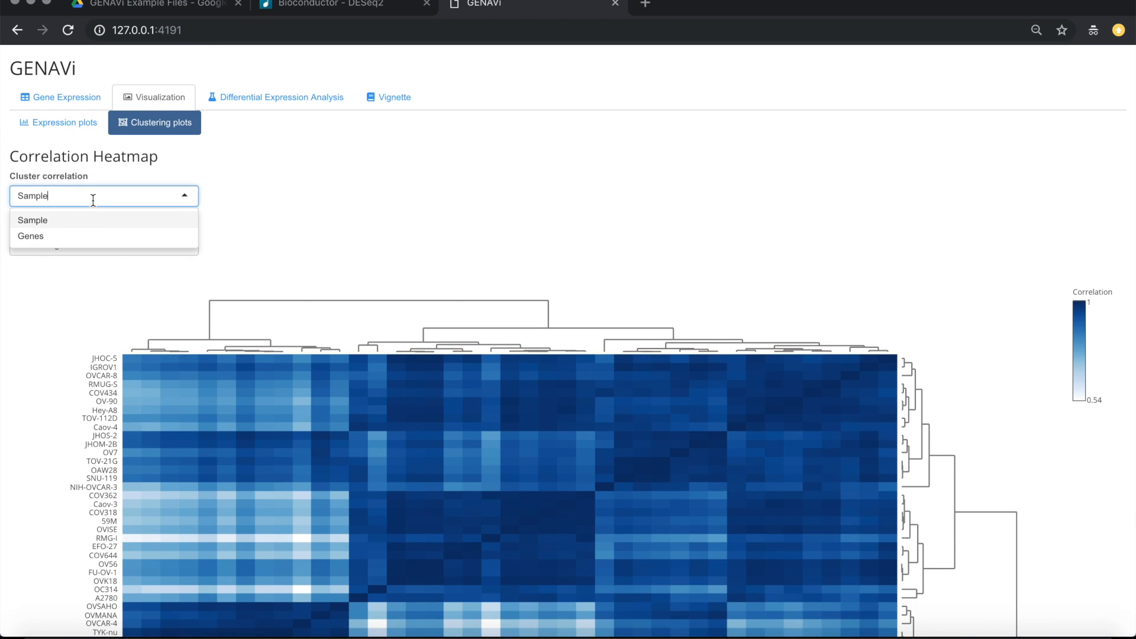
{"action": "left_click", "coordinate": [87, 239]}
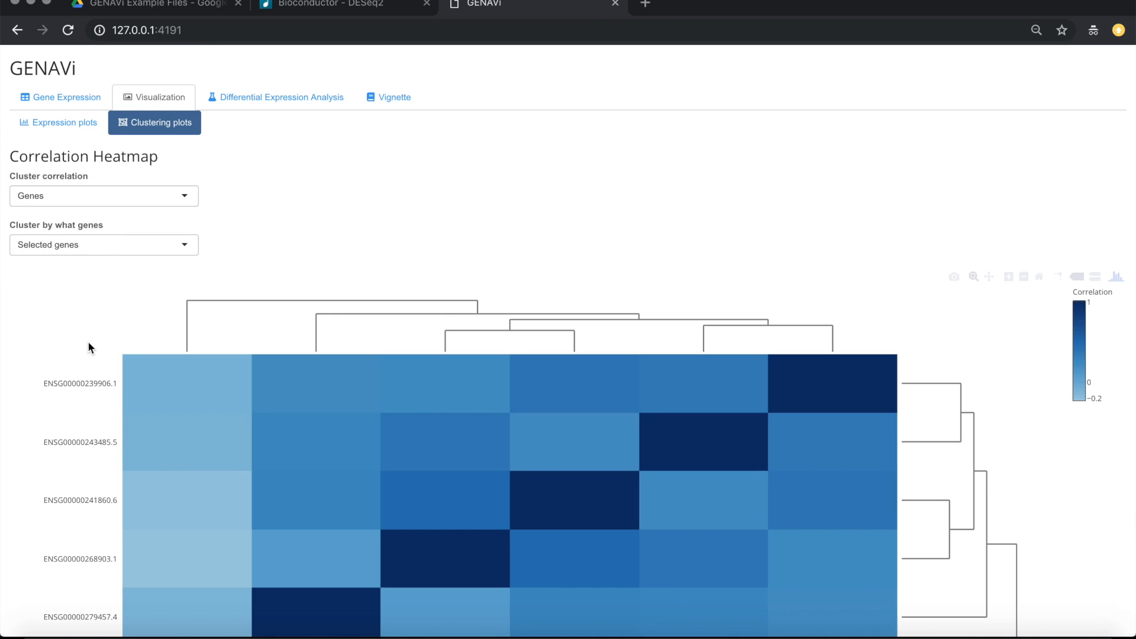
Examine the gene-by-gene correlation heatmap down to its last row and return to the gene expression table
{"action": "scroll", "coordinate": [118, 308], "scroll_direction": "down", "scroll_amount": 3}
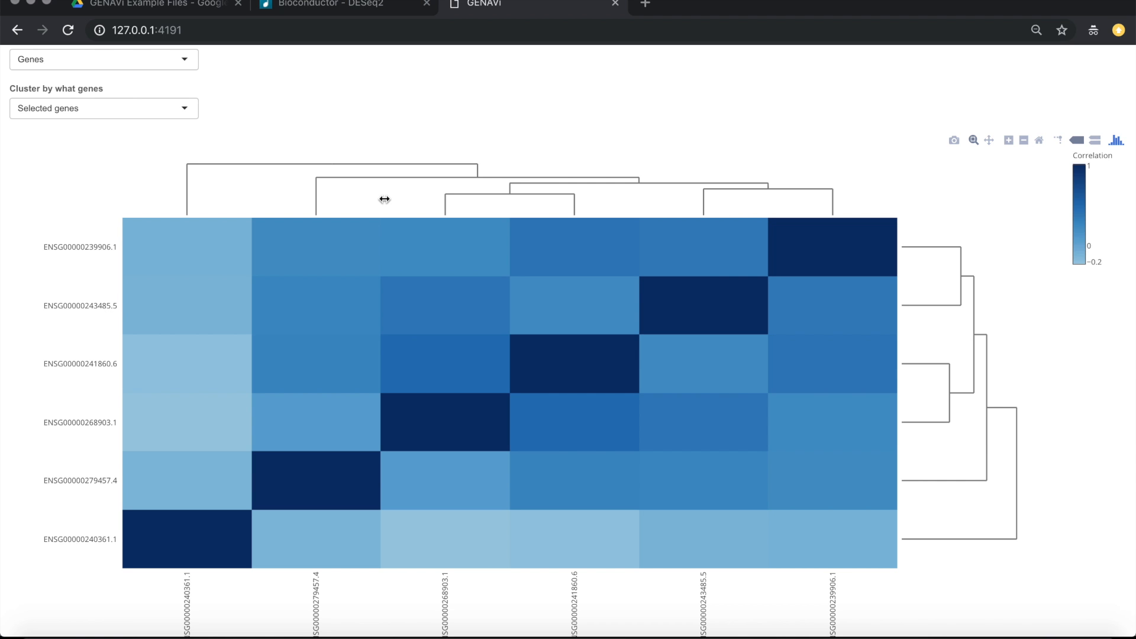
{"action": "scroll", "coordinate": [384, 199], "scroll_direction": "up", "scroll_amount": 3}
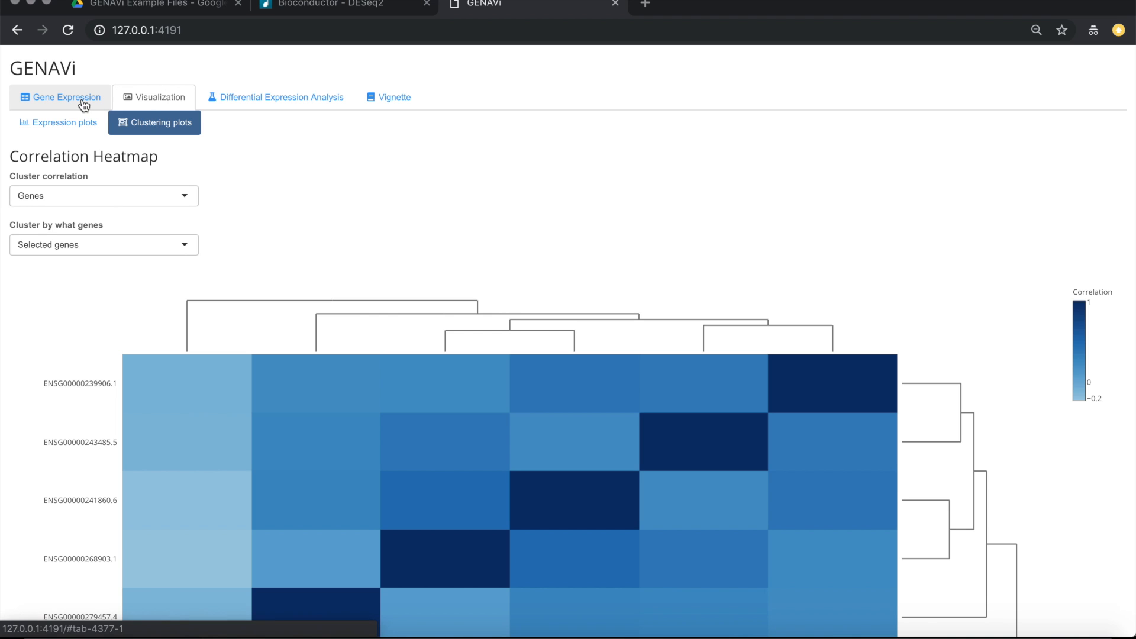
{"action": "left_click", "coordinate": [99, 106]}
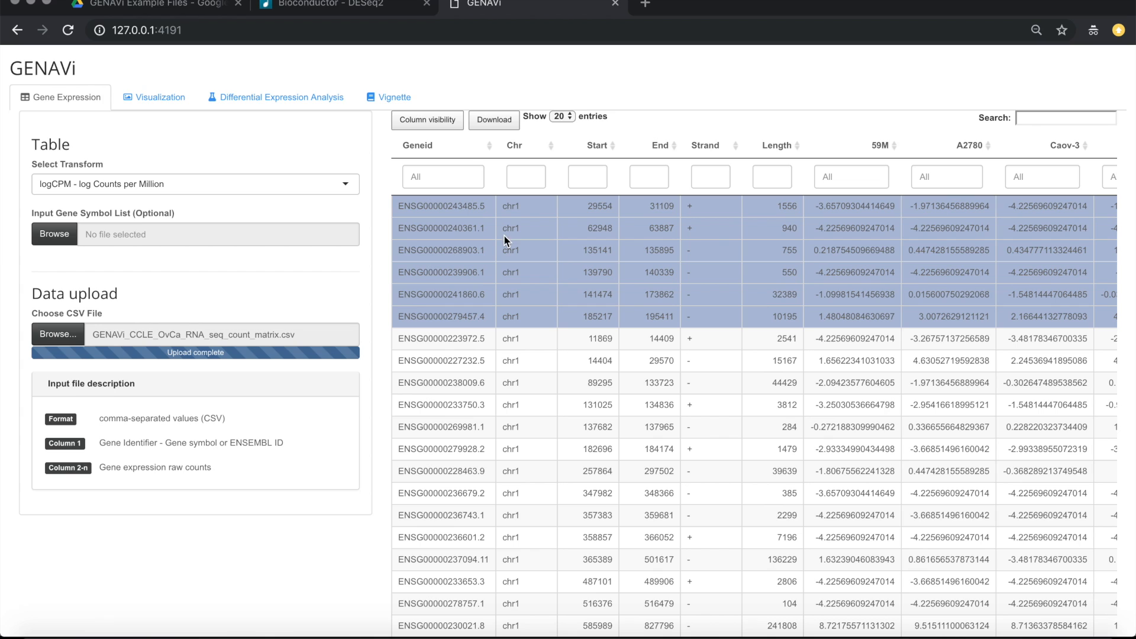
Open the differential expression analysis section and consult the DESeq2 package page on Bioconductor before returning to GENAVi
{"action": "left_click", "coordinate": [254, 103]}
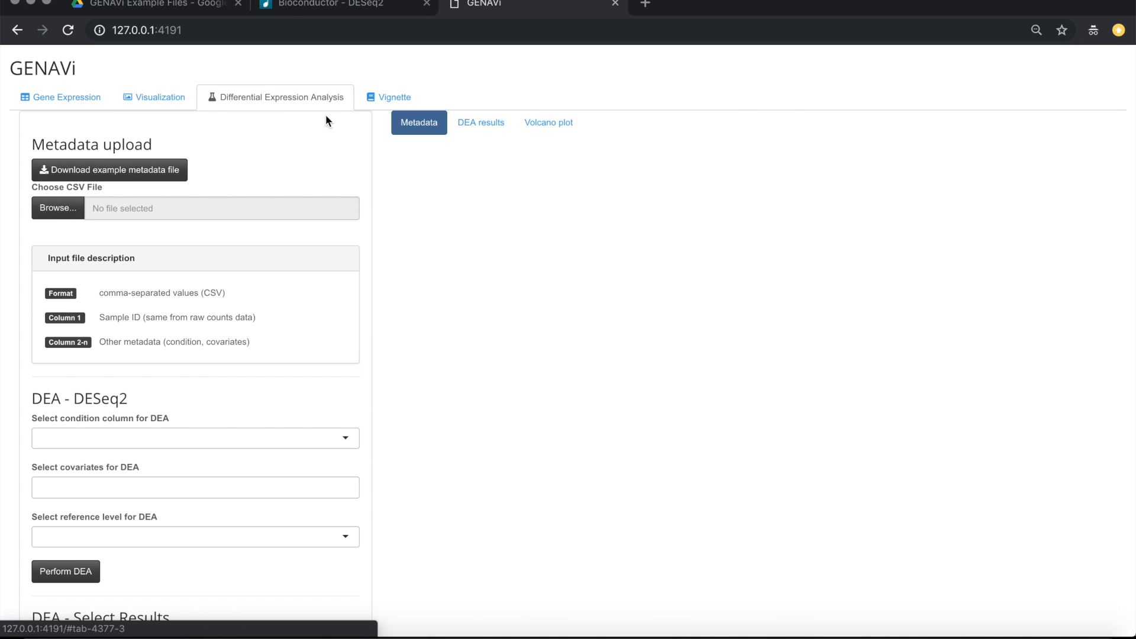
{"action": "left_click", "coordinate": [332, 9]}
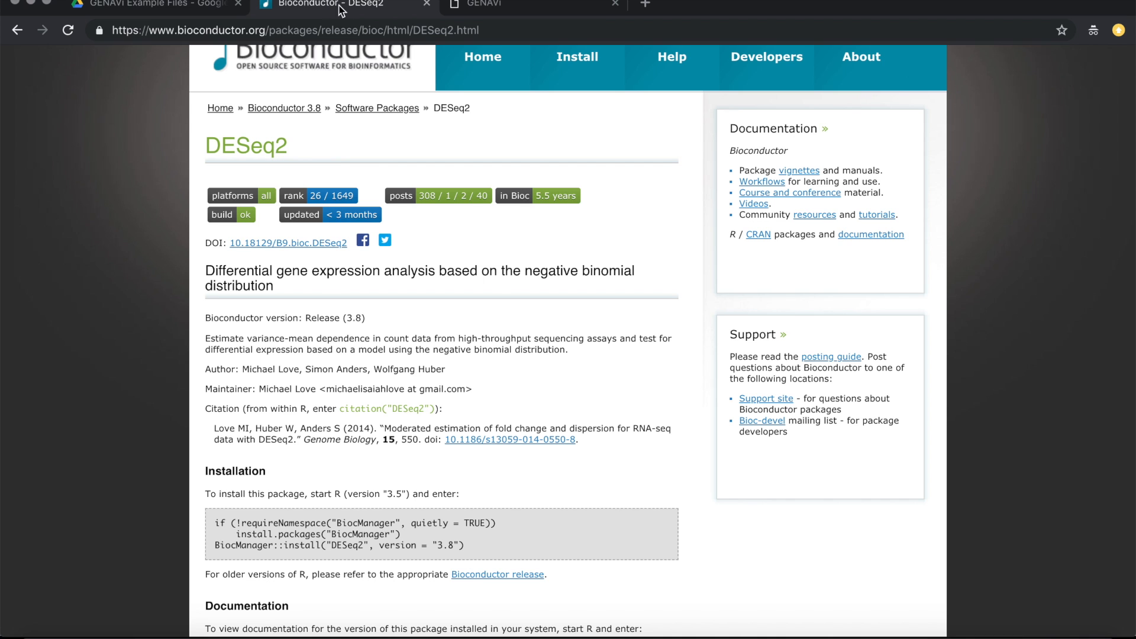
{"action": "left_click", "coordinate": [494, 8]}
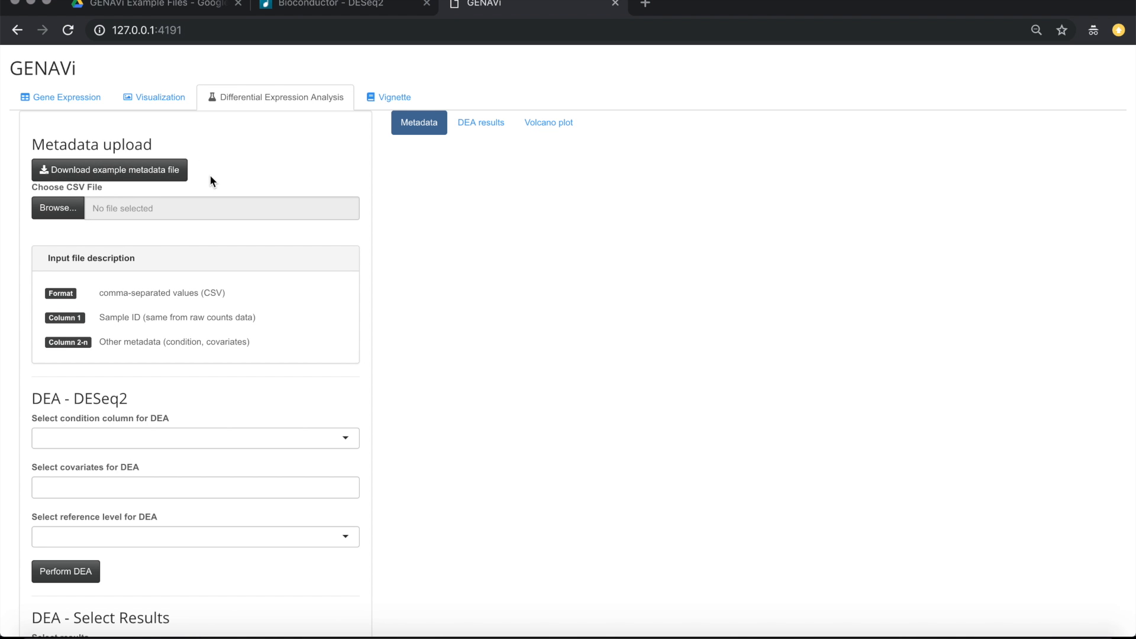
Upload GENAVi_CCLE_OvCa_RNA_seq_metadata.csv as the sample metadata for the differential expression analysis
{"action": "left_click", "coordinate": [62, 210]}
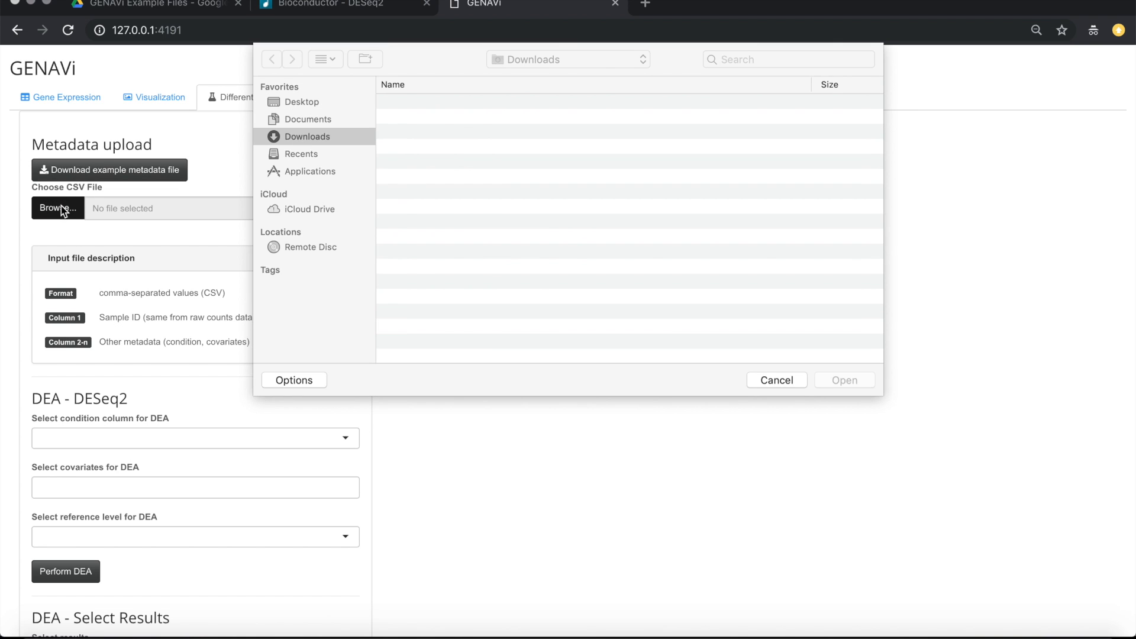
{"action": "double_click", "coordinate": [496, 105]}
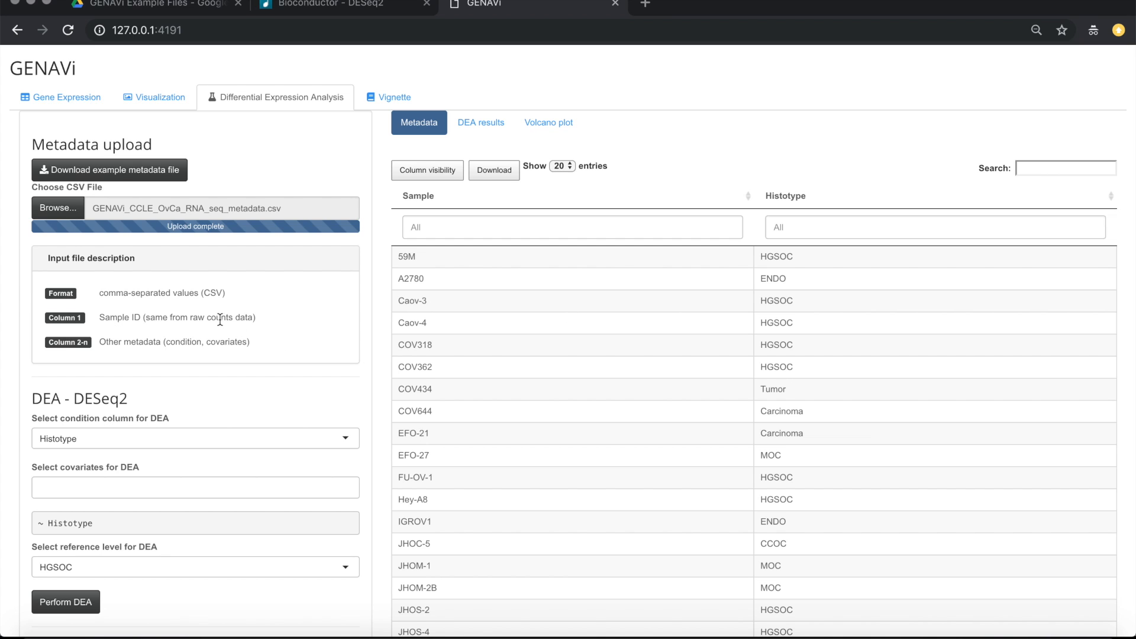
{"action": "scroll", "coordinate": [170, 424], "scroll_direction": "down", "scroll_amount": 2}
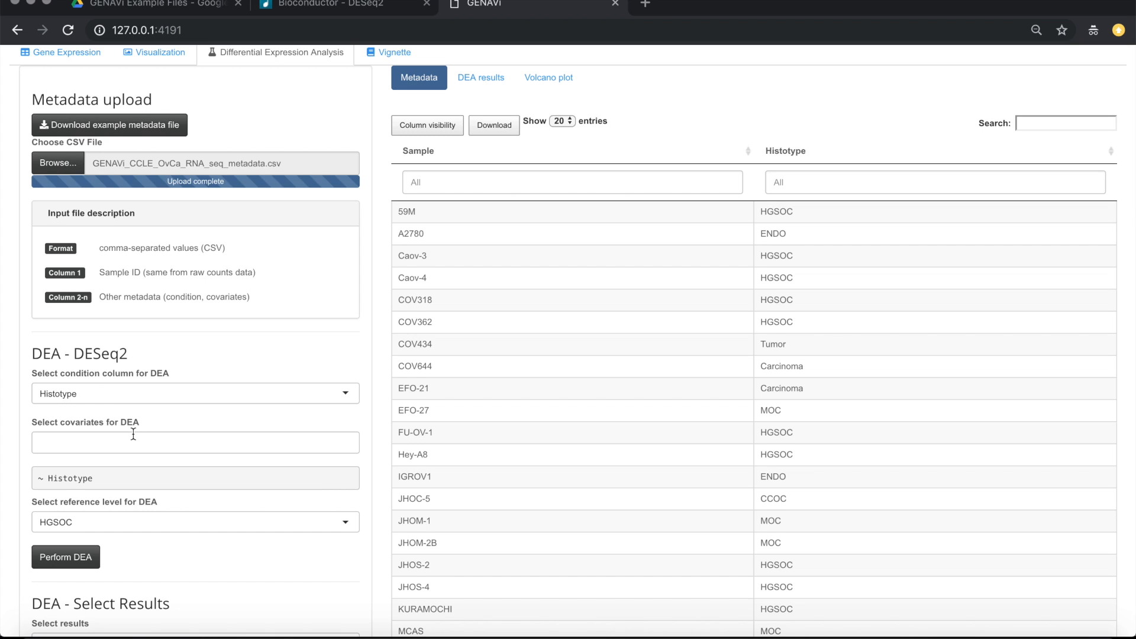
Perform the DESeq2 analysis with Histotype as the condition column, no covariates and HGSOC as the reference level
{"action": "left_click", "coordinate": [133, 434]}
{"action": "left_click", "coordinate": [161, 410]}
{"action": "scroll", "coordinate": [134, 438], "scroll_direction": "down", "scroll_amount": 2}
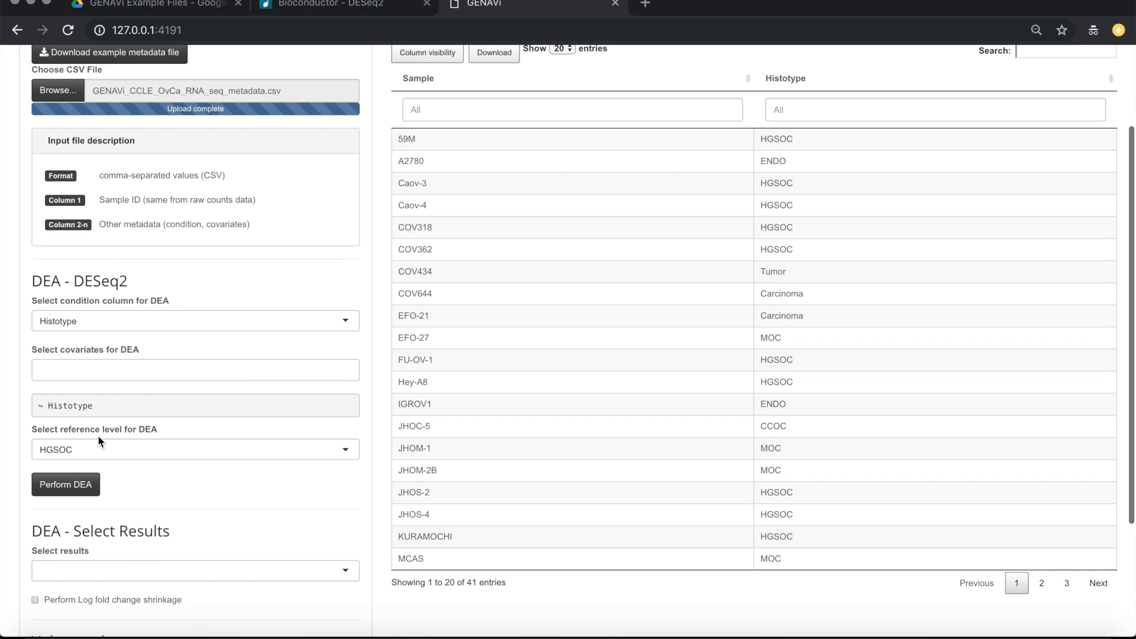
{"action": "left_click", "coordinate": [159, 448]}
{"action": "left_click", "coordinate": [177, 428]}
{"action": "scroll", "coordinate": [177, 426], "scroll_direction": "up", "scroll_amount": 3}
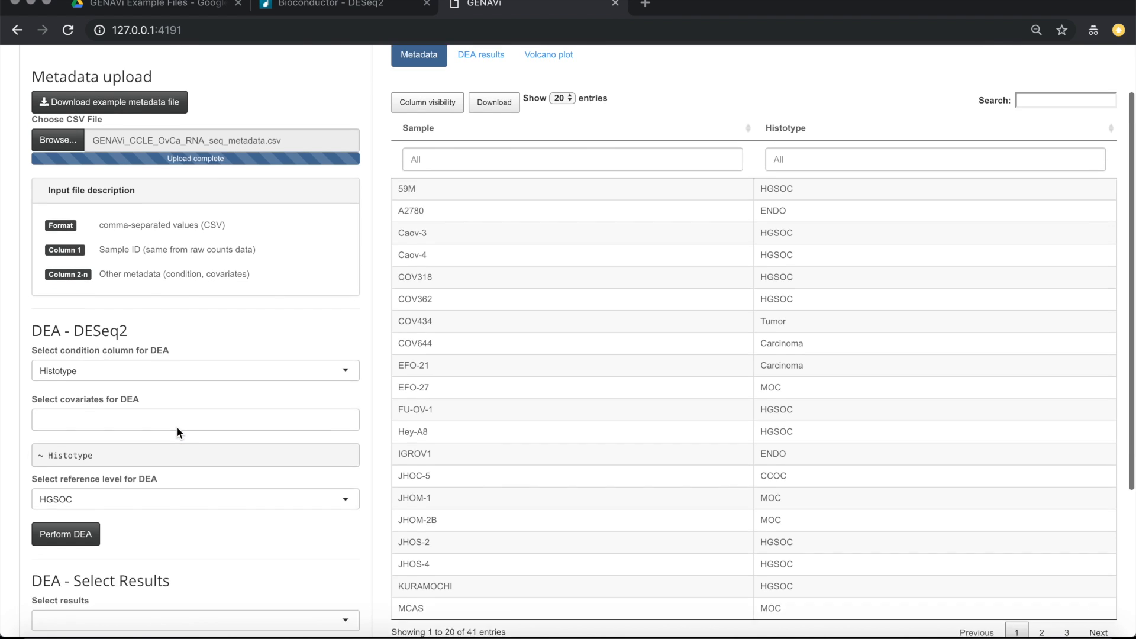
{"action": "scroll", "coordinate": [176, 426], "scroll_direction": "down", "scroll_amount": 2}
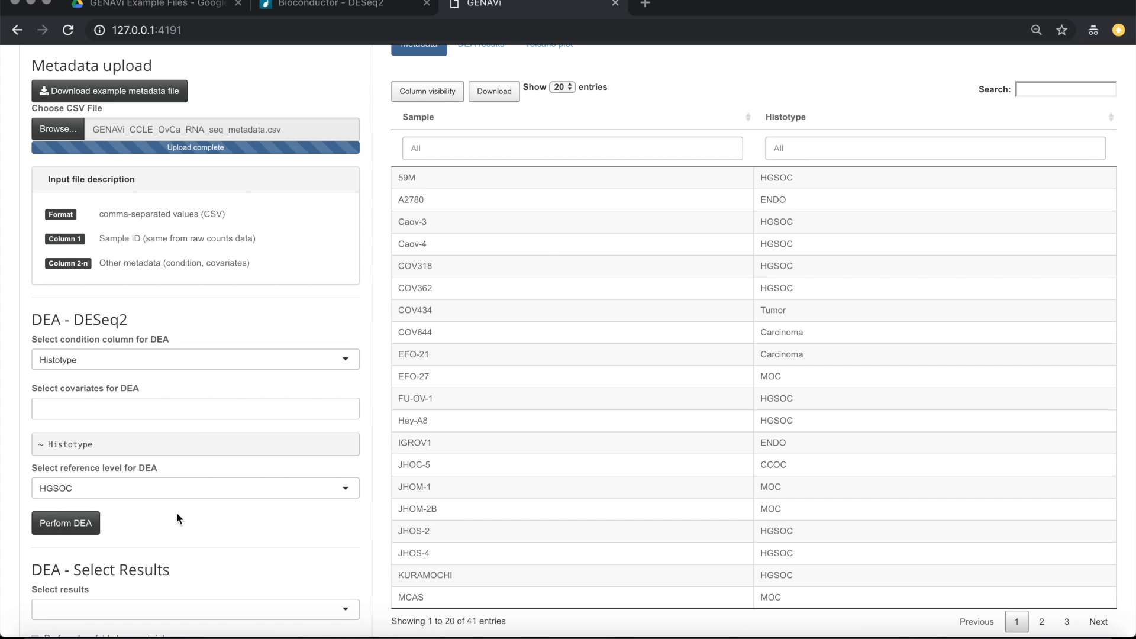
{"action": "left_click", "coordinate": [66, 528]}
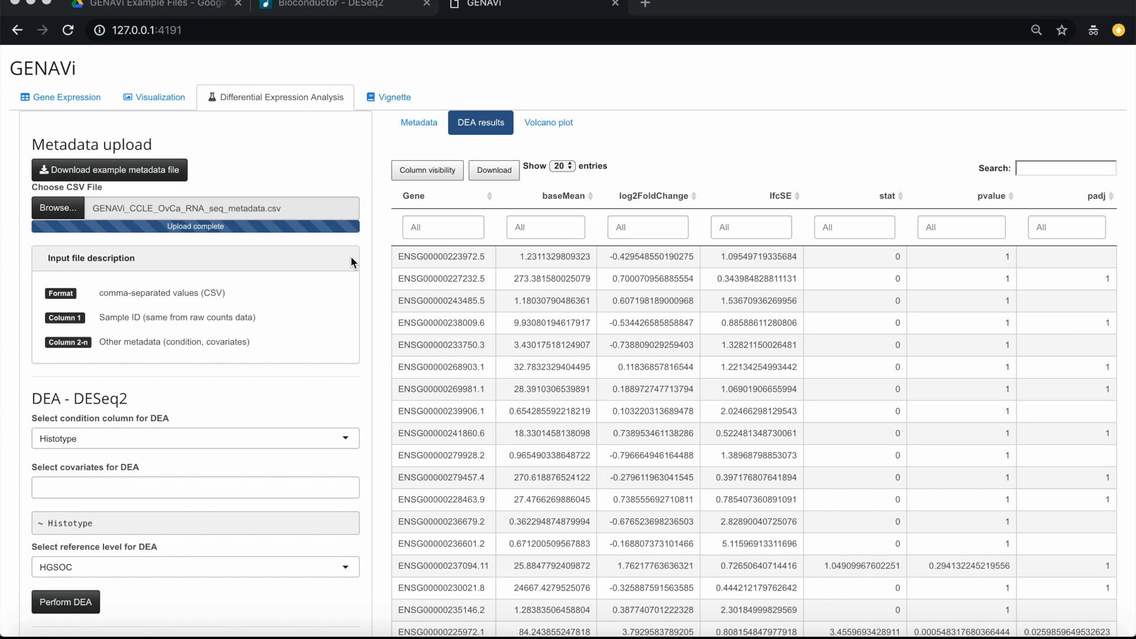
Switch the displayed differential expression results to the comparison Histotype_MOC_vs_HGSOC
{"action": "scroll", "coordinate": [350, 256], "scroll_direction": "down", "scroll_amount": 2}
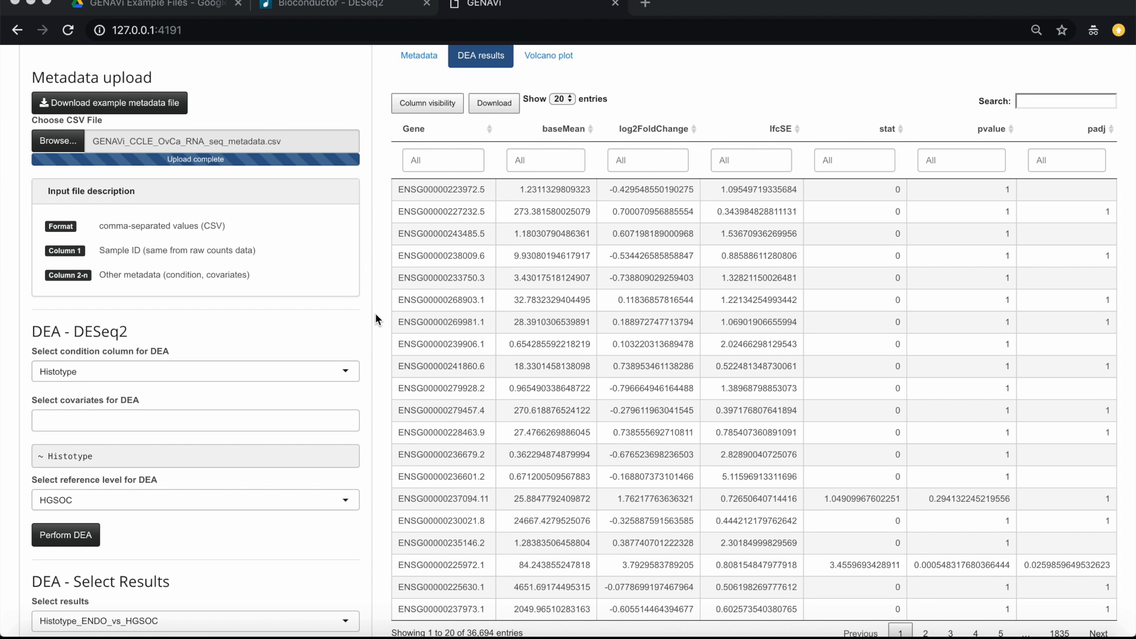
{"action": "scroll", "coordinate": [375, 314], "scroll_direction": "down", "scroll_amount": 1}
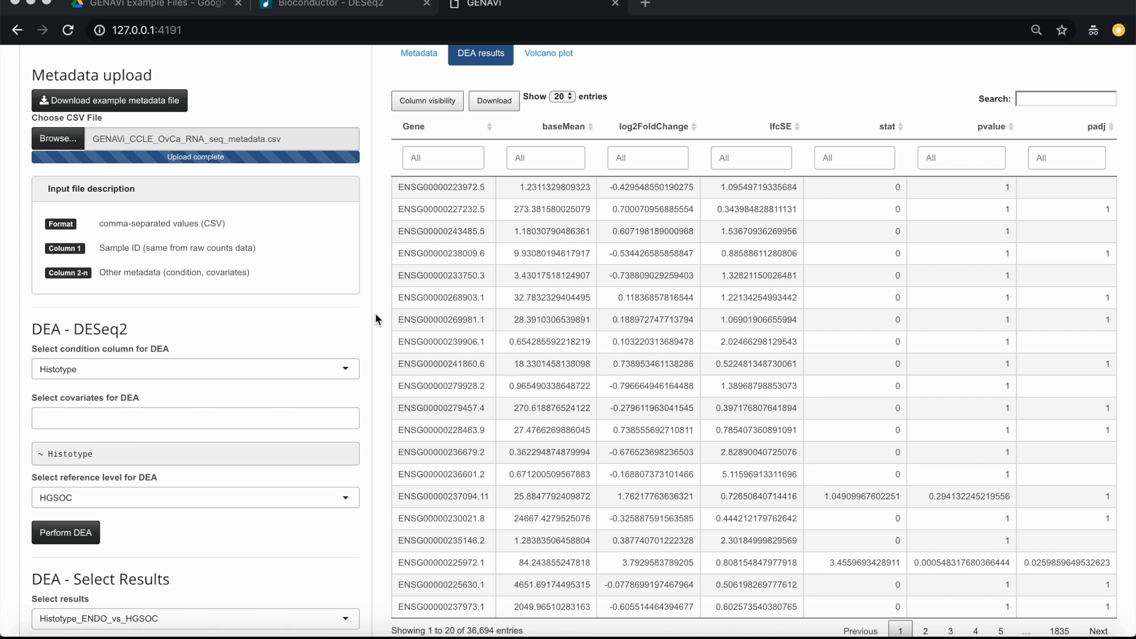
{"action": "scroll", "coordinate": [375, 313], "scroll_direction": "down", "scroll_amount": 5}
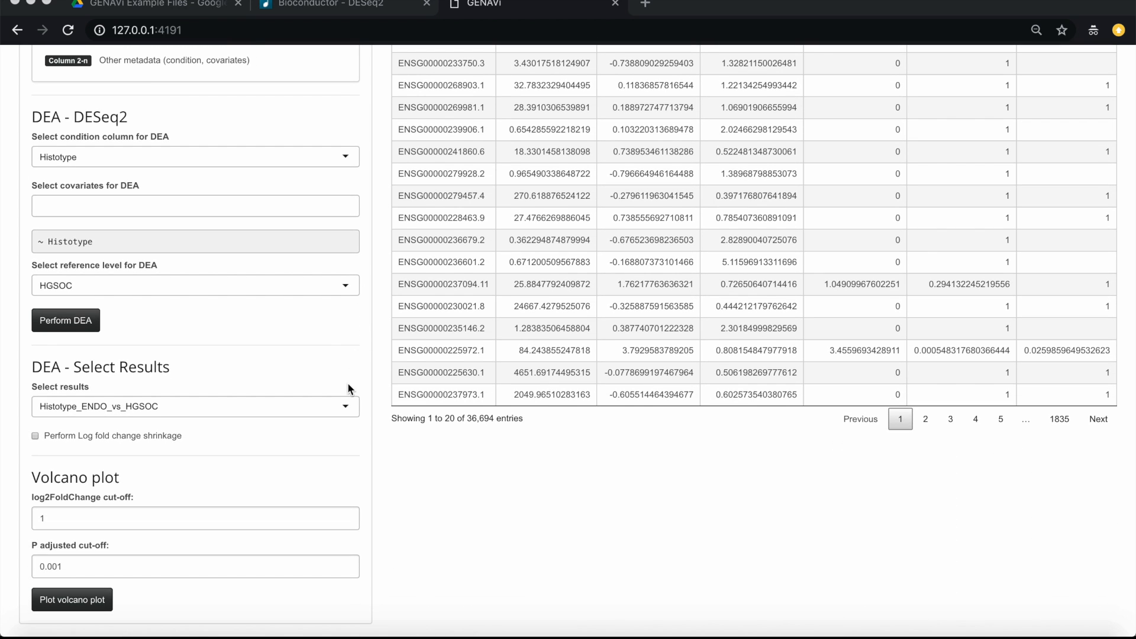
{"action": "left_click", "coordinate": [349, 406]}
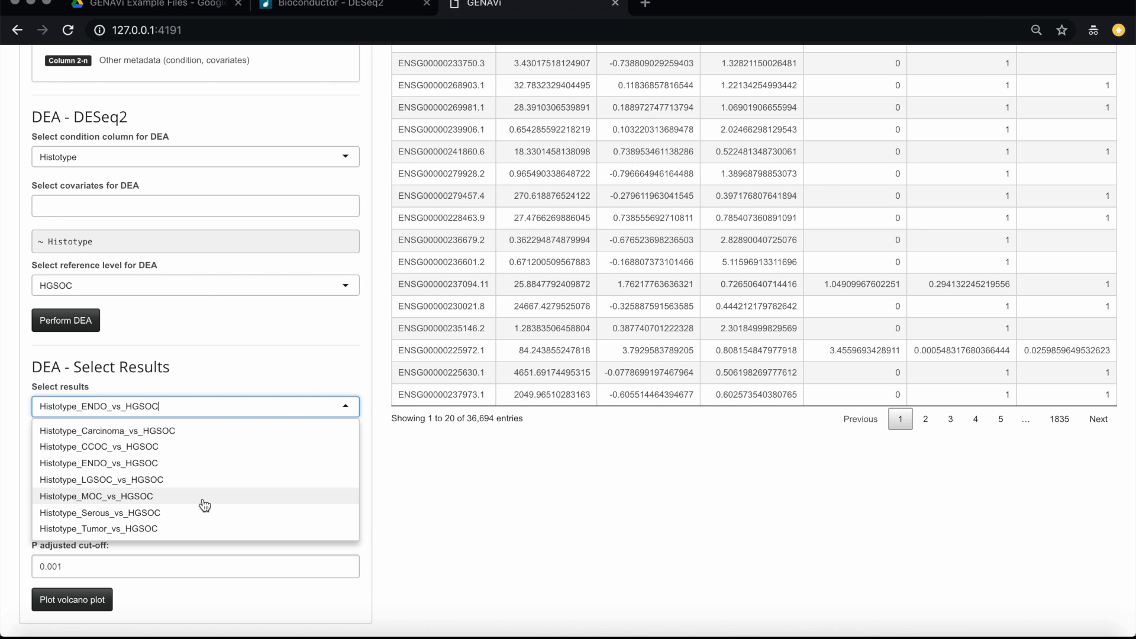
{"action": "left_click", "coordinate": [166, 504]}
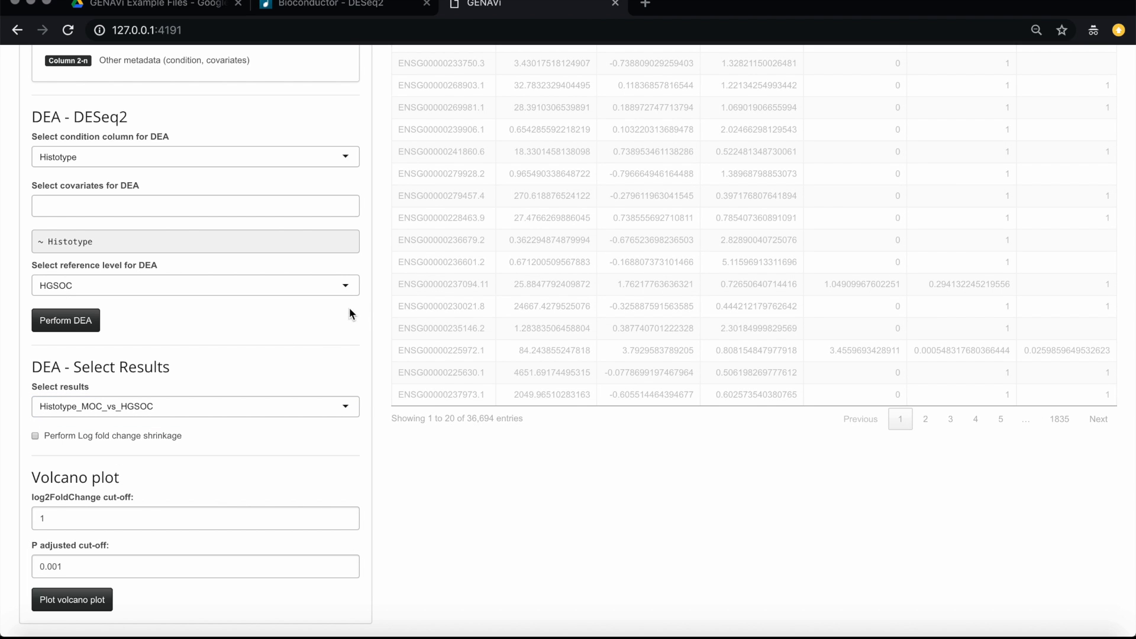
Review the MOC versus HGSOC results table and the available choices for how many entries it shows
{"action": "scroll", "coordinate": [395, 263], "scroll_direction": "up", "scroll_amount": 4}
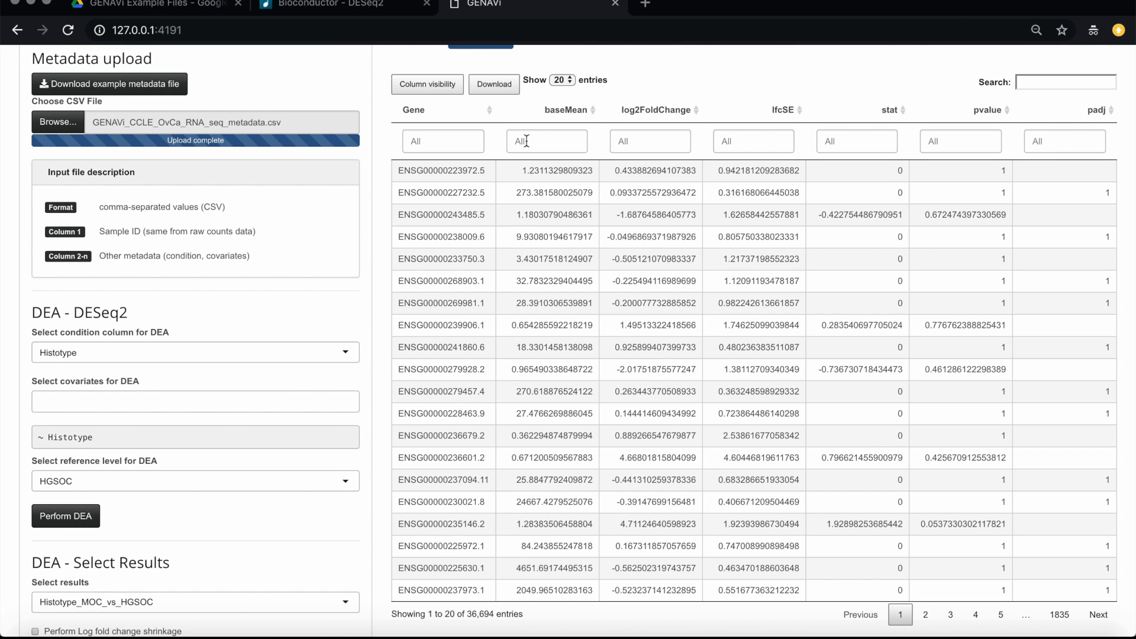
{"action": "scroll", "coordinate": [355, 361], "scroll_direction": "down", "scroll_amount": 4}
{"action": "scroll", "coordinate": [356, 361], "scroll_direction": "up", "scroll_amount": 1}
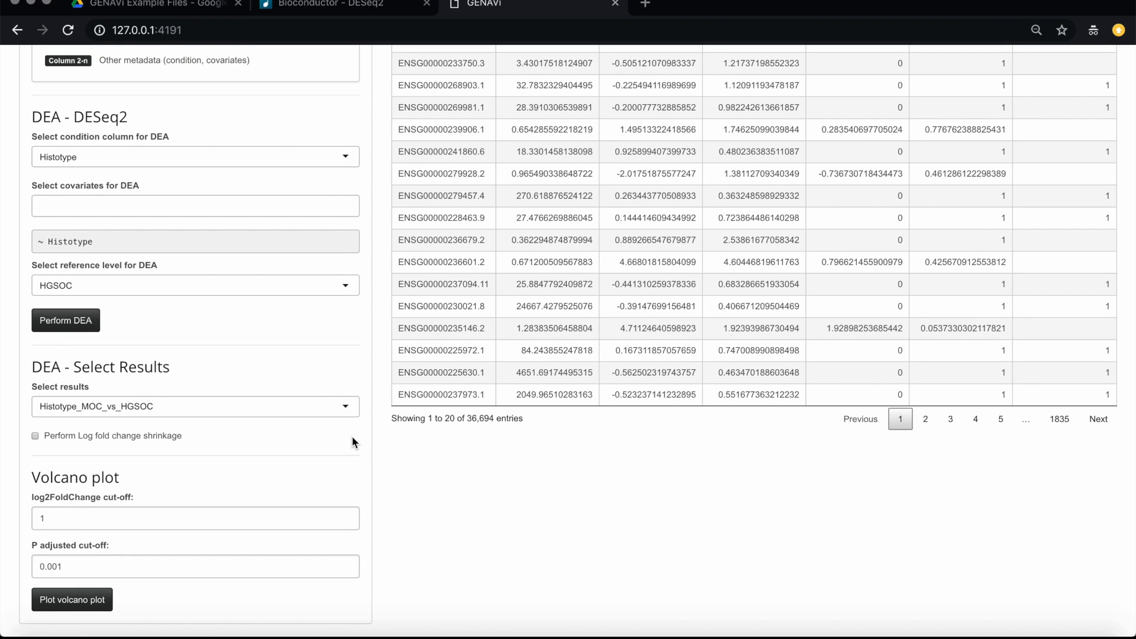
{"action": "scroll", "coordinate": [352, 436], "scroll_direction": "up", "scroll_amount": 6}
{"action": "left_click", "coordinate": [567, 170]}
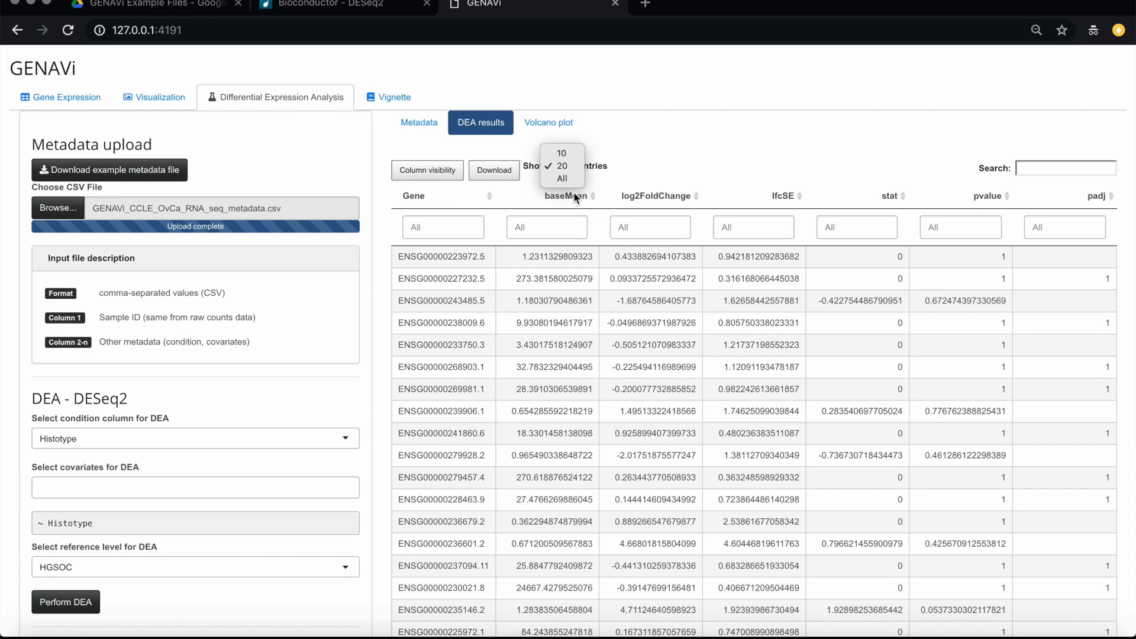
{"action": "left_click", "coordinate": [363, 236]}
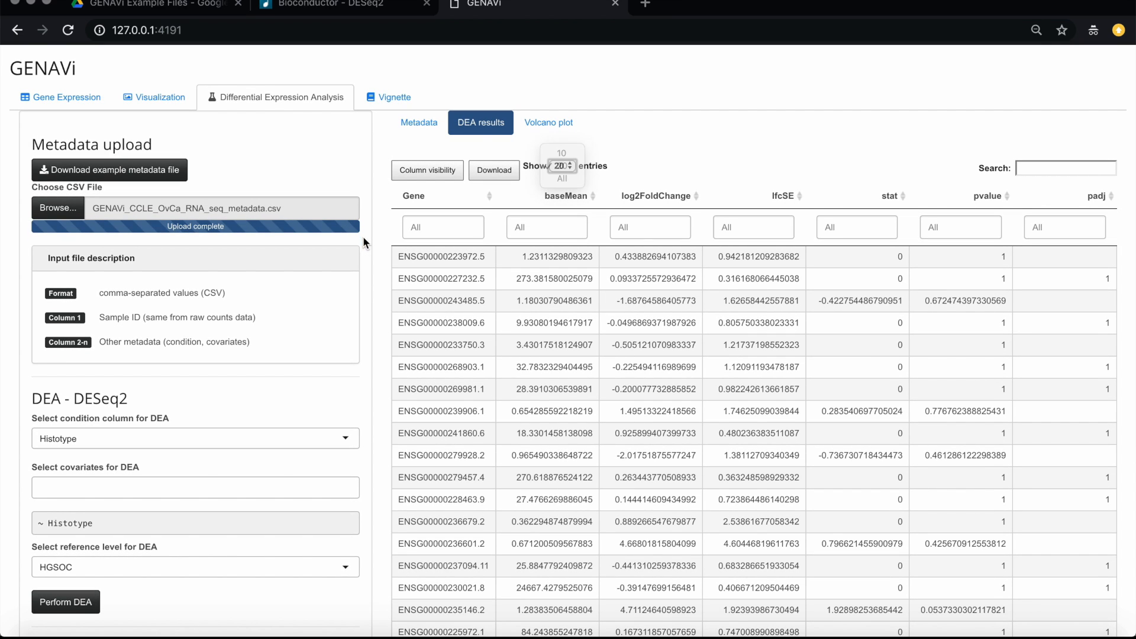
Generate the MOC versus HGSOC volcano plot with a log2FoldChange cut-off of 1 and a P adjusted cut-off of 0.001
{"action": "scroll", "coordinate": [378, 367], "scroll_direction": "down", "scroll_amount": 6}
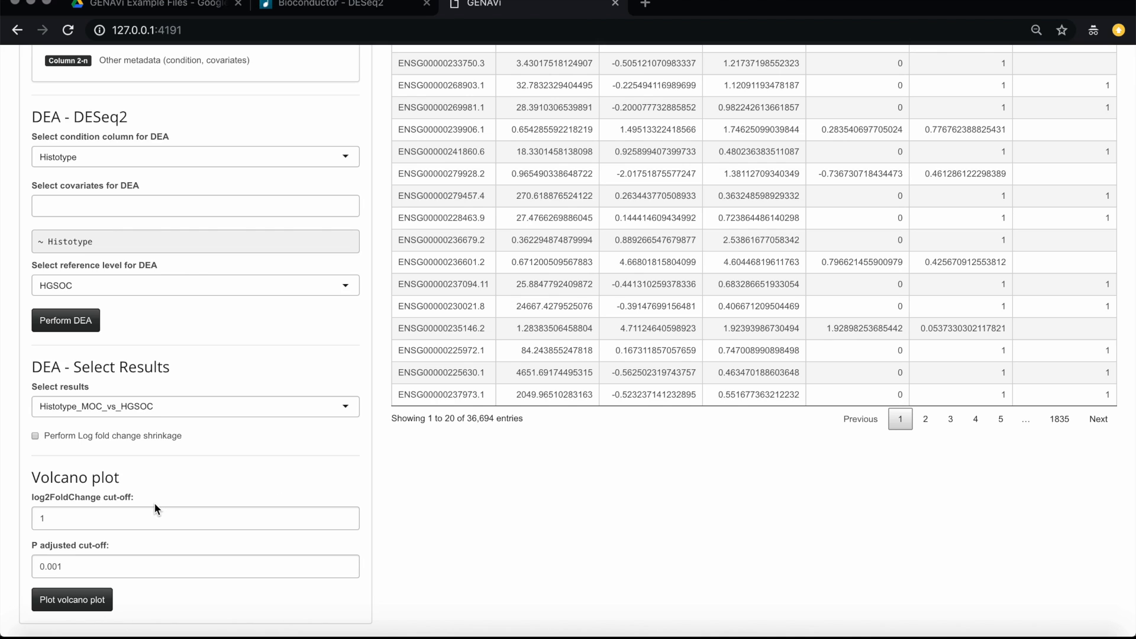
{"action": "left_click", "coordinate": [75, 598]}
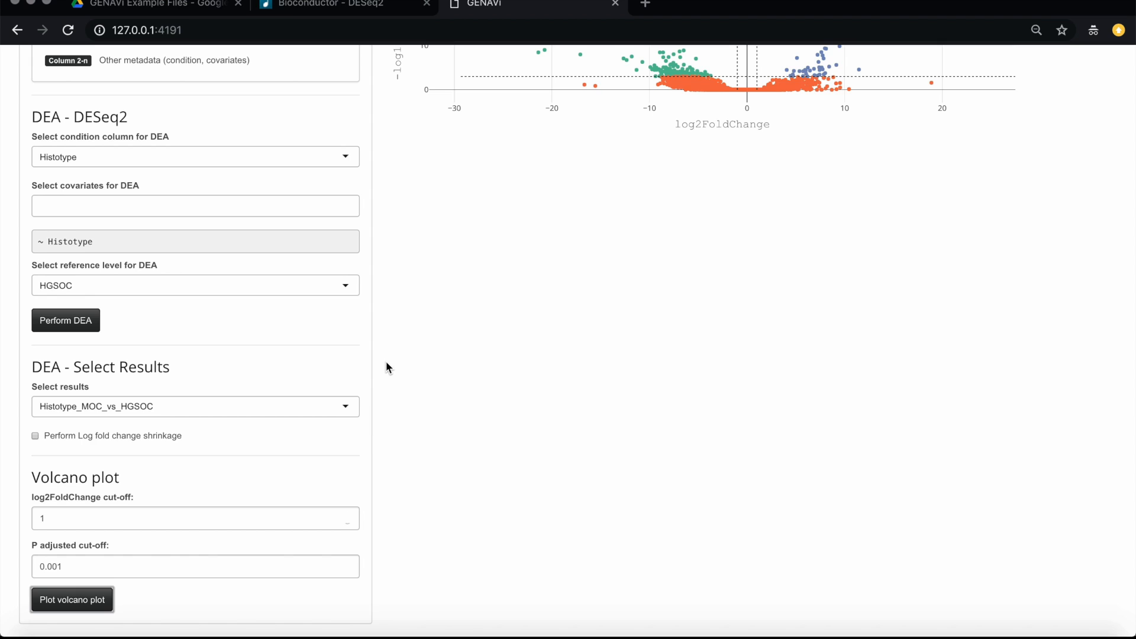
{"action": "scroll", "coordinate": [386, 367], "scroll_direction": "up", "scroll_amount": 5}
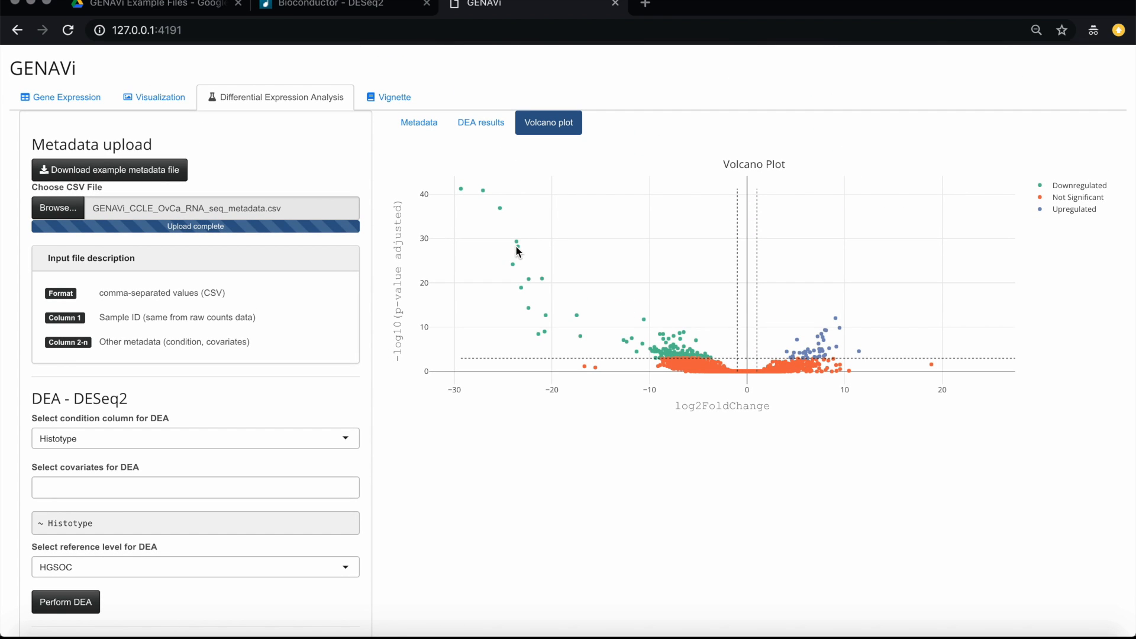
{"action": "left_click", "coordinate": [539, 238]}
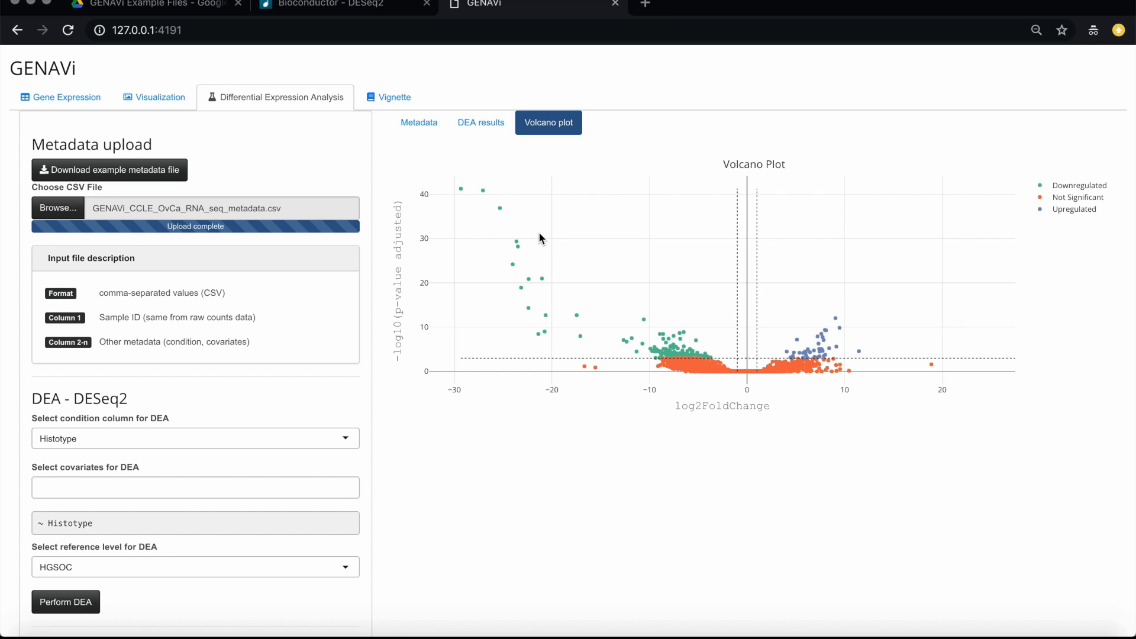